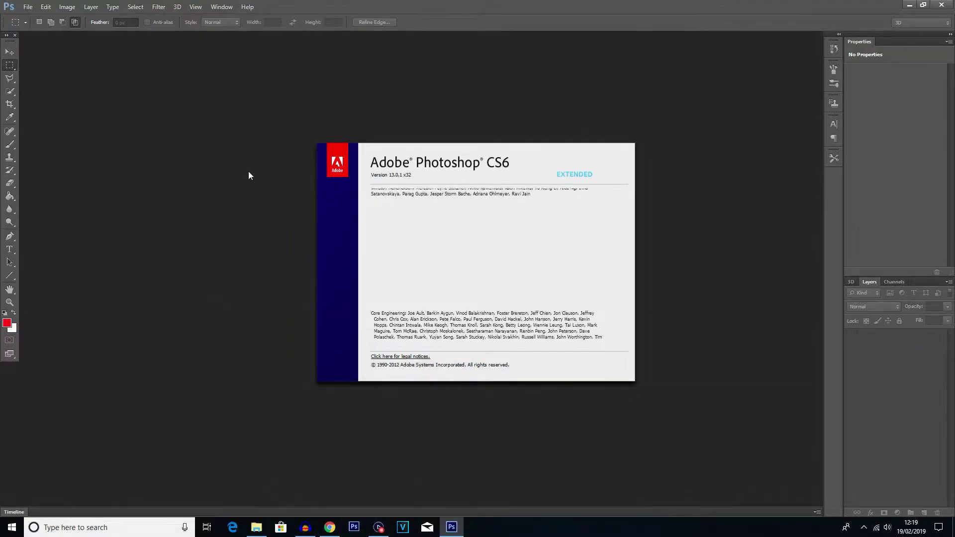
Create a 1920 × 1080 pixel document with a white background and convert its locked Background into a regular layer
{"action": "left_click", "coordinate": [248, 172]}
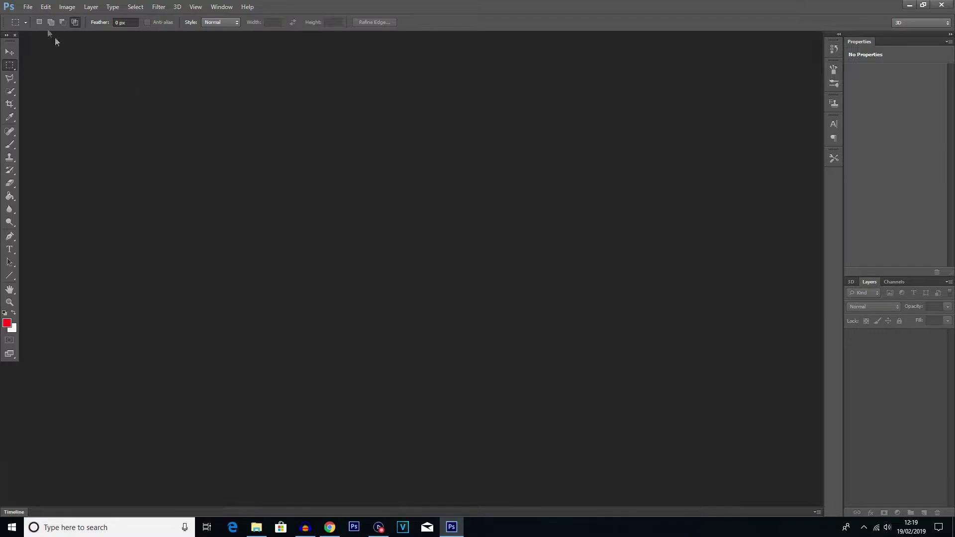
{"action": "left_click", "coordinate": [27, 6]}
{"action": "left_click", "coordinate": [35, 18]}
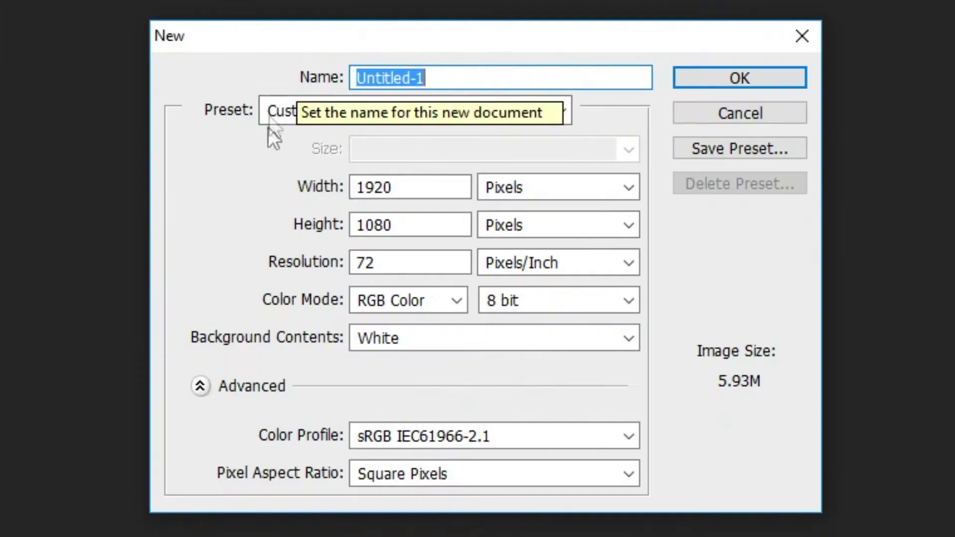
{"action": "left_click", "coordinate": [410, 186]}
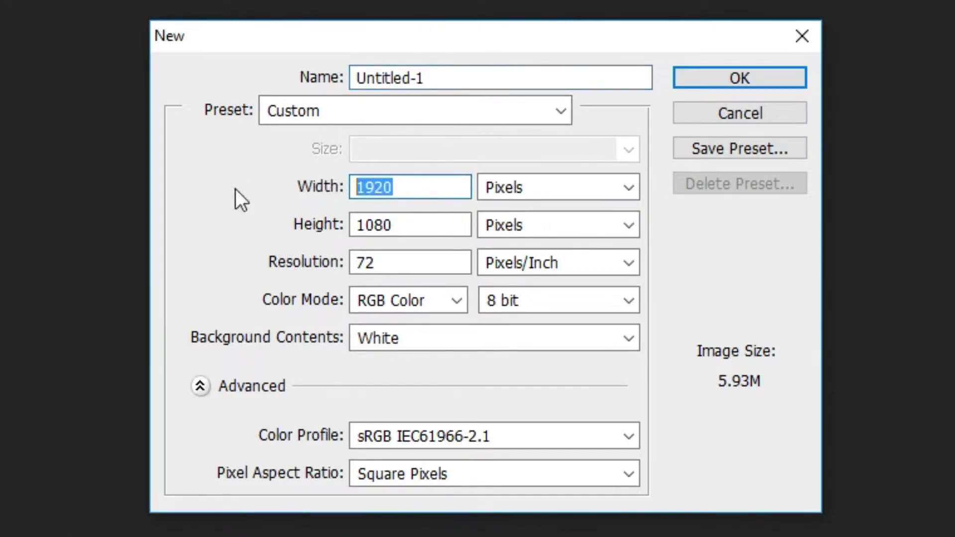
{"action": "left_click", "coordinate": [433, 226]}
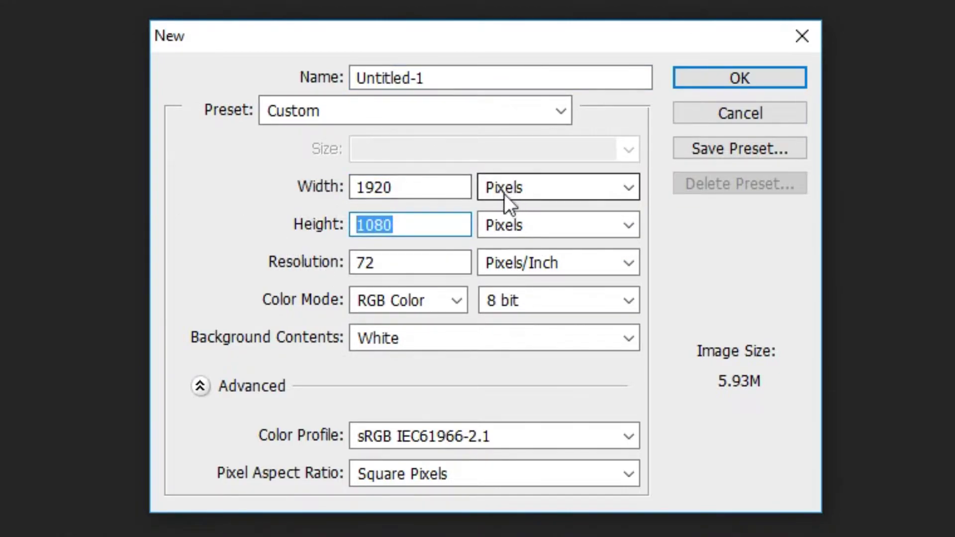
{"action": "left_click", "coordinate": [568, 186]}
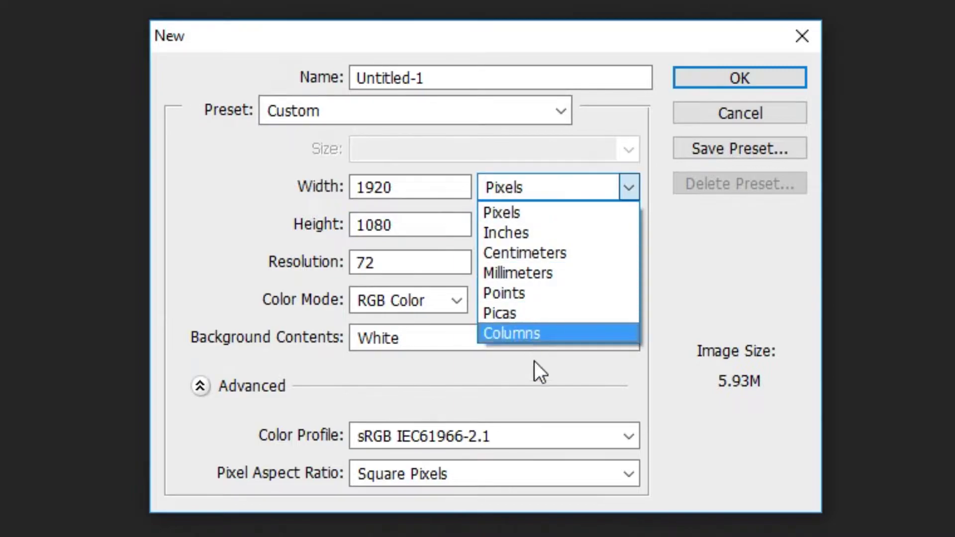
{"action": "left_click", "coordinate": [571, 204]}
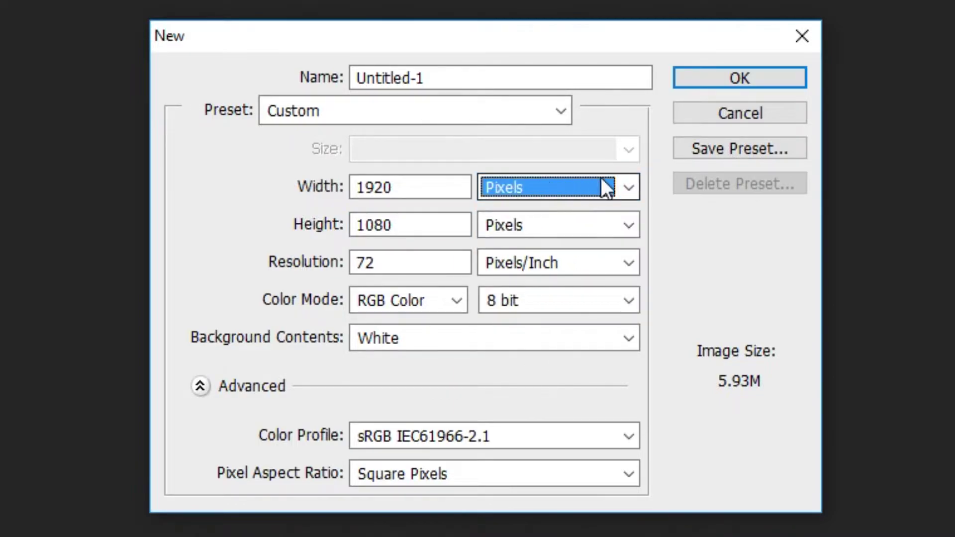
{"action": "left_click", "coordinate": [764, 72]}
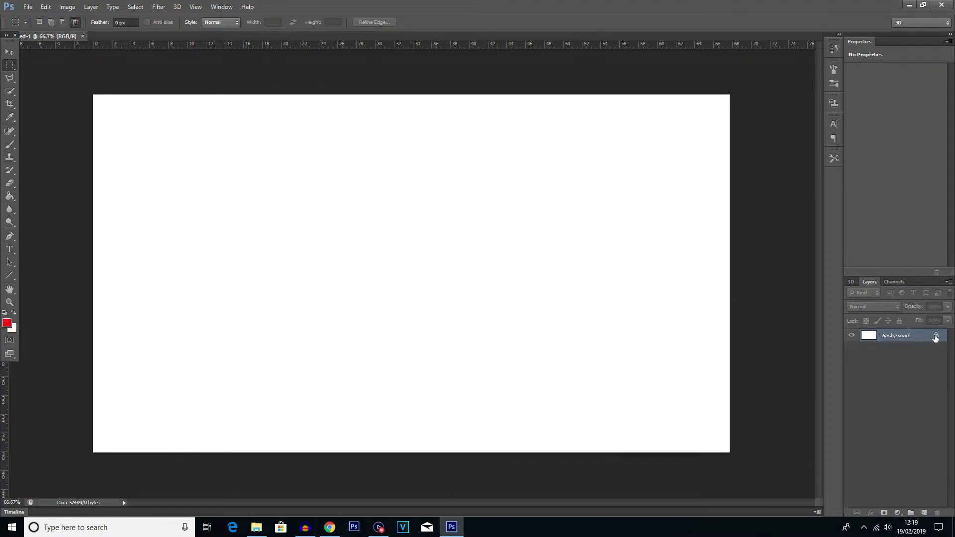
{"action": "double_click", "coordinate": [936, 336]}
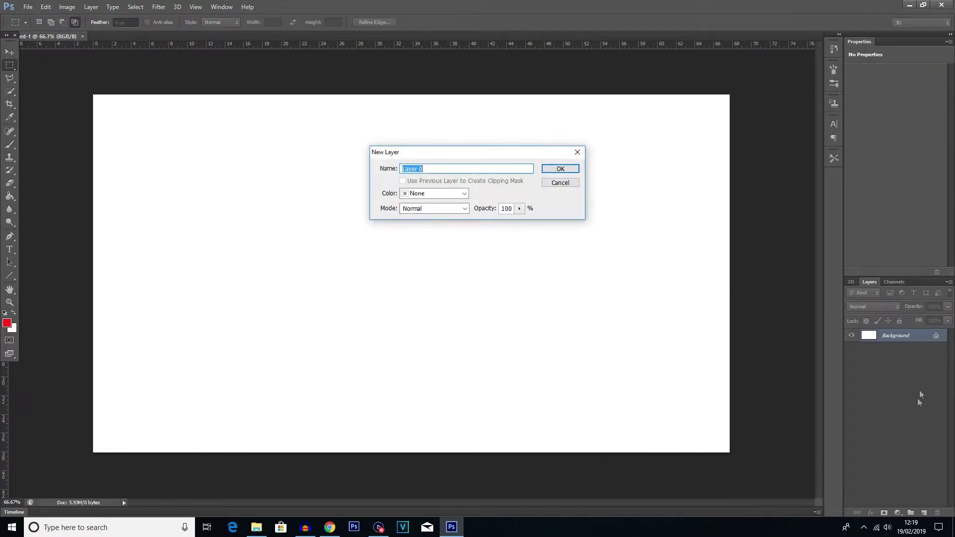
{"action": "left_click", "coordinate": [557, 170]}
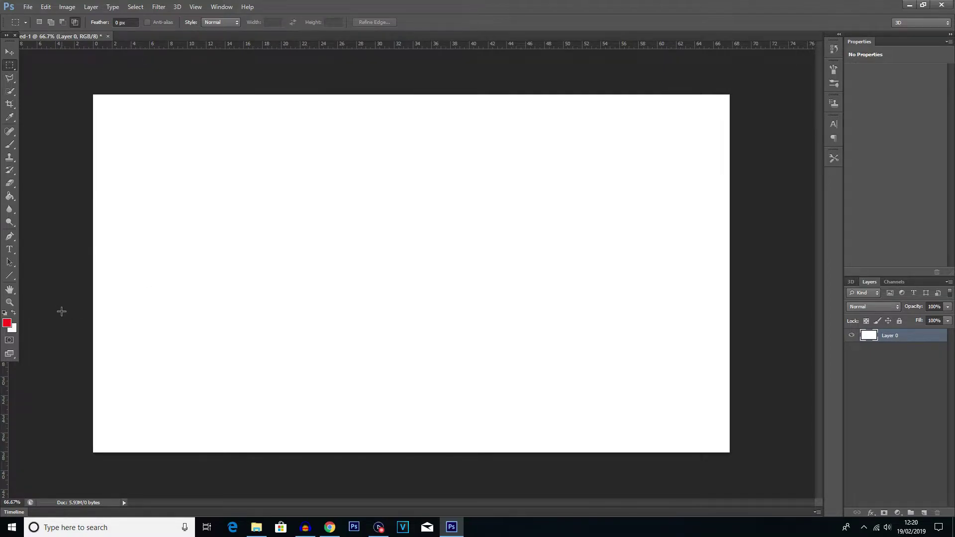
Set the foreground colour to pure red (ff0000)
{"action": "left_click", "coordinate": [7, 323]}
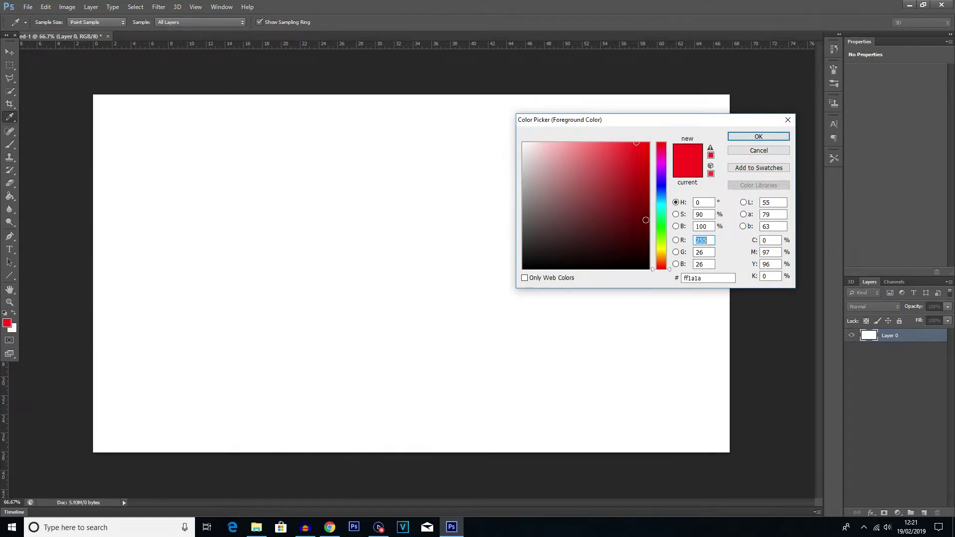
{"action": "left_click", "coordinate": [628, 177]}
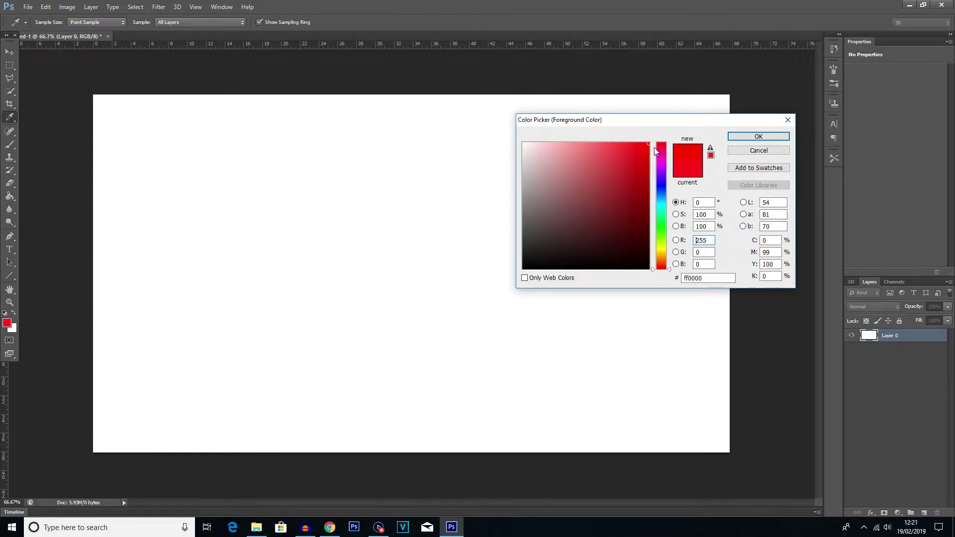
{"action": "left_click", "coordinate": [609, 196]}
{"action": "mouse_move", "coordinate": [609, 195]}
{"action": "left_mouse_down"}
{"action": "mouse_move", "coordinate": [627, 167]}
{"action": "mouse_move", "coordinate": [662, 248]}
{"action": "mouse_move", "coordinate": [671, 136]}
{"action": "mouse_move", "coordinate": [698, 115]}
{"action": "left_mouse_up"}
{"action": "left_click", "coordinate": [768, 139]}
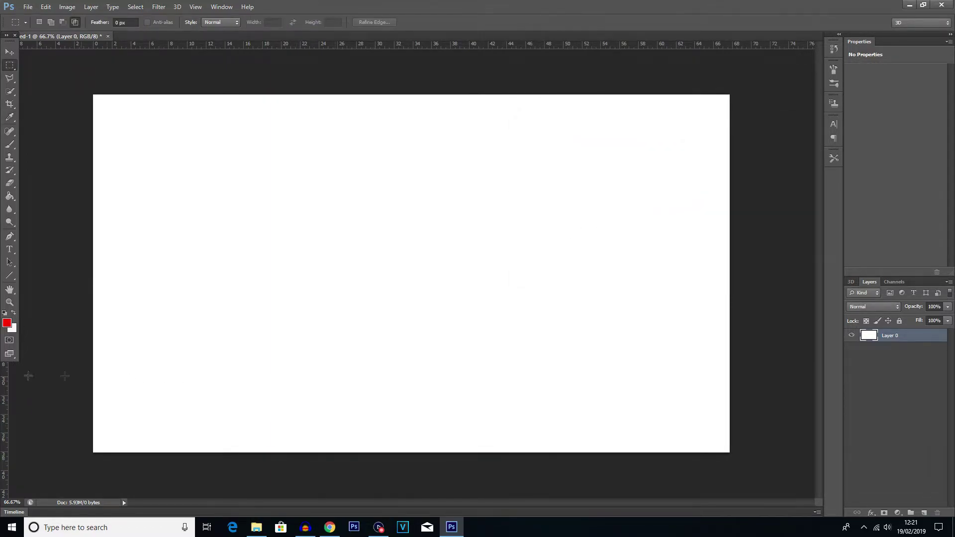
Set the background colour to orange (ff7f17)
{"action": "left_click", "coordinate": [15, 330]}
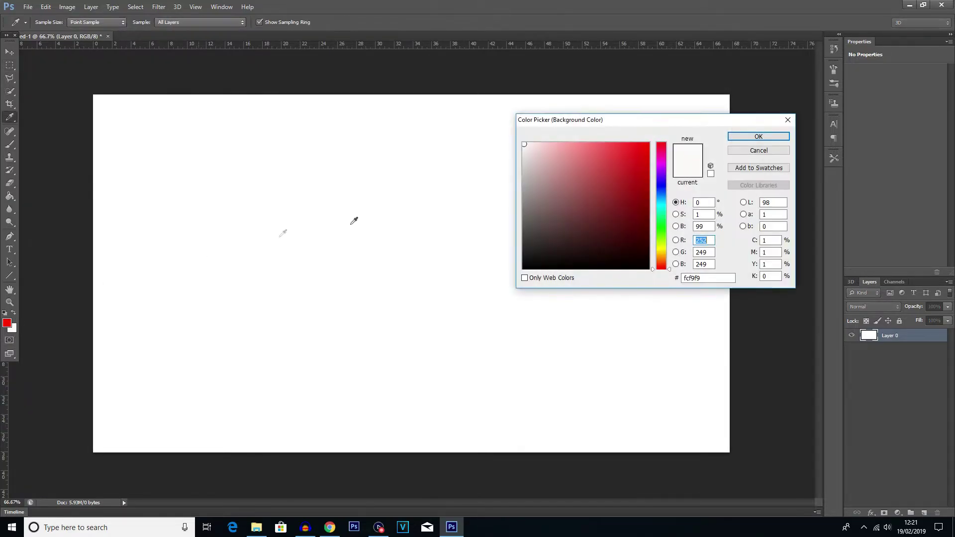
{"action": "left_click", "coordinate": [598, 147]}
{"action": "left_click_drag", "start_coordinate": [597, 147], "coordinate": [651, 141]}
{"action": "left_click_drag", "start_coordinate": [664, 262], "coordinate": [664, 259]}
{"action": "left_click_drag", "start_coordinate": [648, 148], "coordinate": [637, 129]}
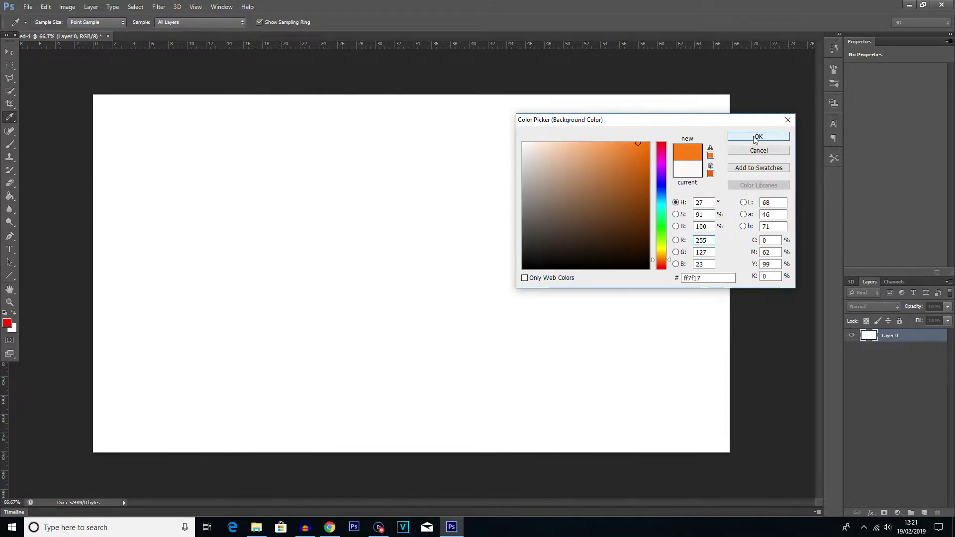
{"action": "left_click", "coordinate": [757, 136]}
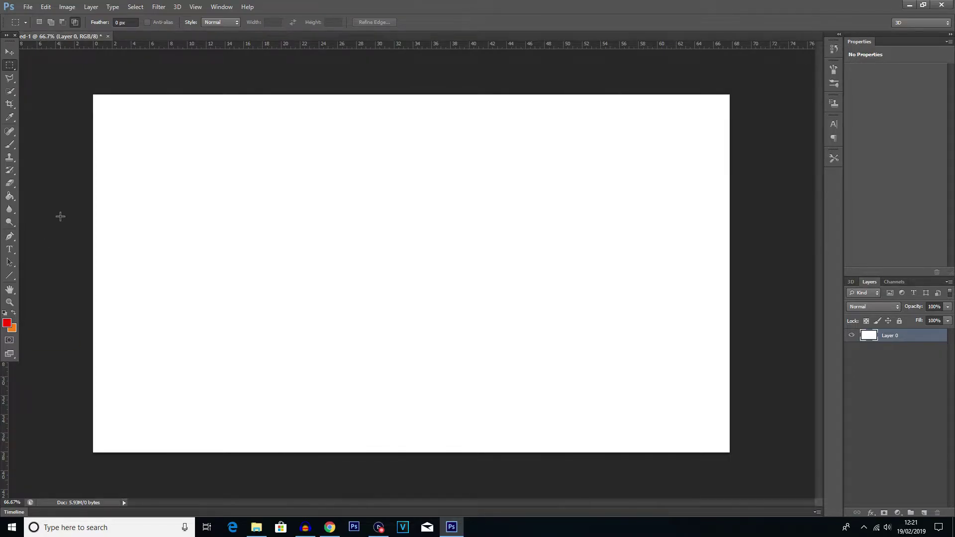
Fill the layer with a linear red-to-orange gradient running from the canvas's lower-left corner to its upper-right corner using the Gradient tool
{"action": "left_click", "coordinate": [11, 197]}
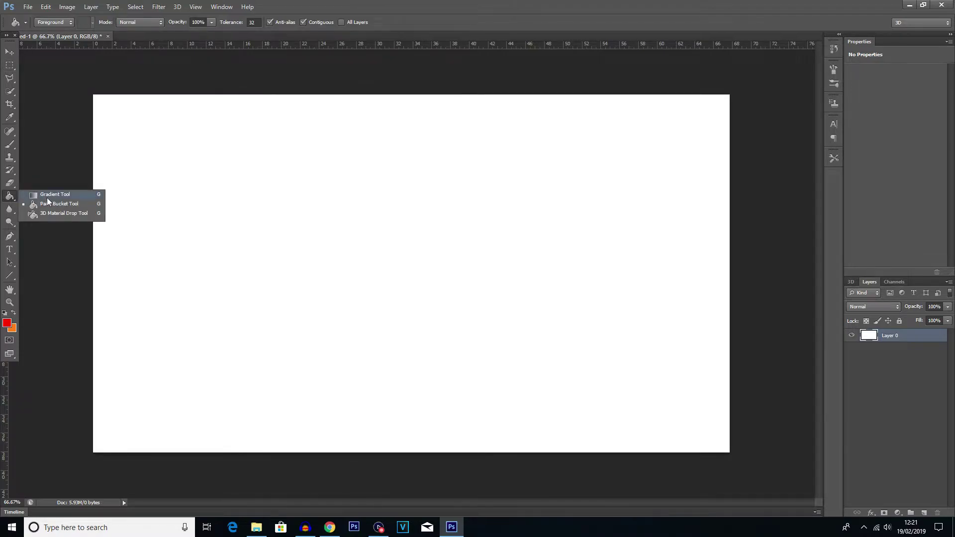
{"action": "left_click", "coordinate": [48, 197]}
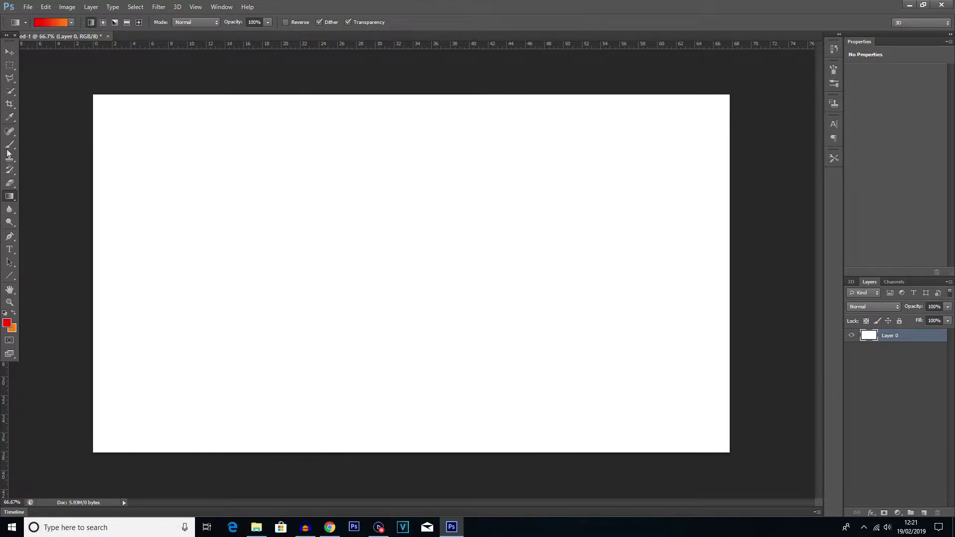
{"action": "left_click", "coordinate": [9, 197]}
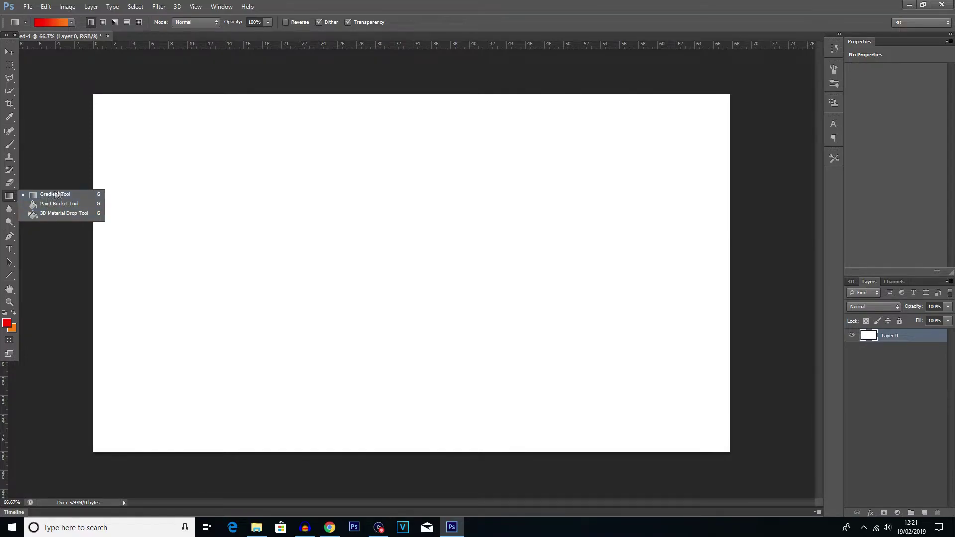
{"action": "left_click", "coordinate": [56, 199]}
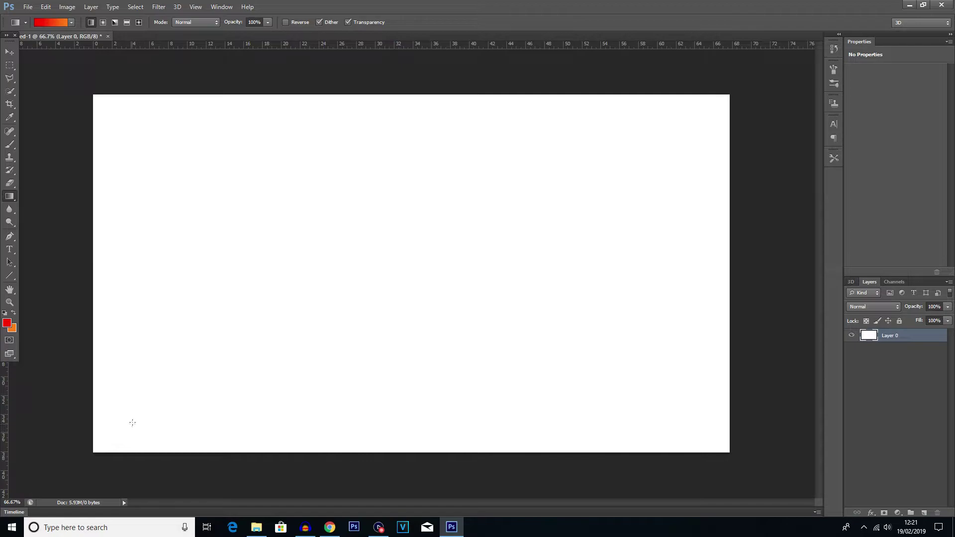
{"action": "left_click_drag", "start_coordinate": [132, 418], "coordinate": [697, 140]}
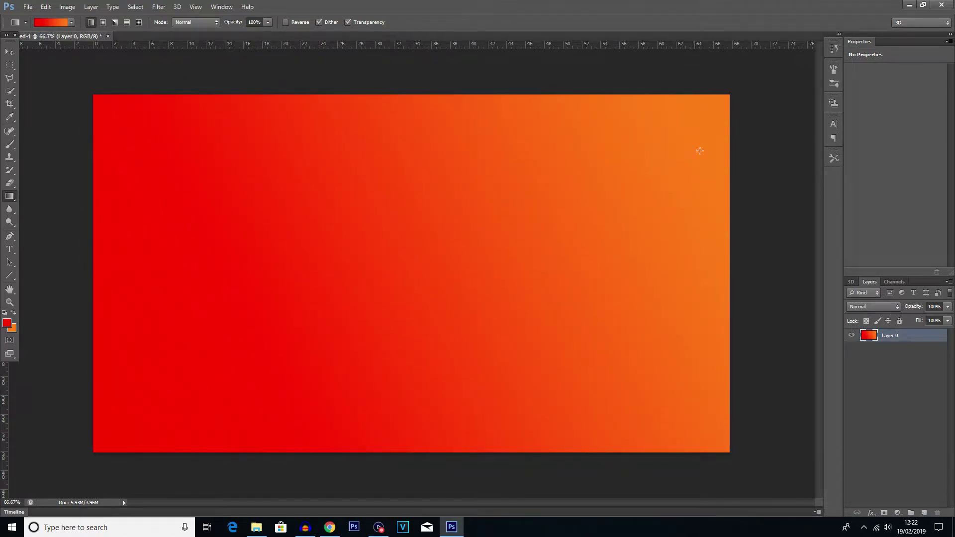
Redraw the gradient in several directions and lengths, finishing with a diagonal from red at the canvas's upper left to orange at its lower right
{"action": "left_click_drag", "start_coordinate": [611, 234], "coordinate": [231, 279]}
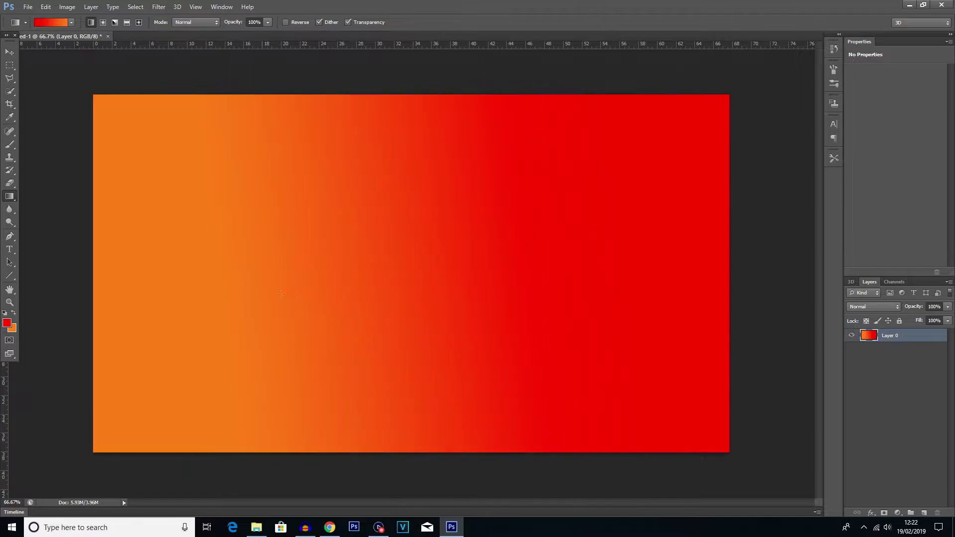
{"action": "left_click_drag", "start_coordinate": [520, 226], "coordinate": [500, 229]}
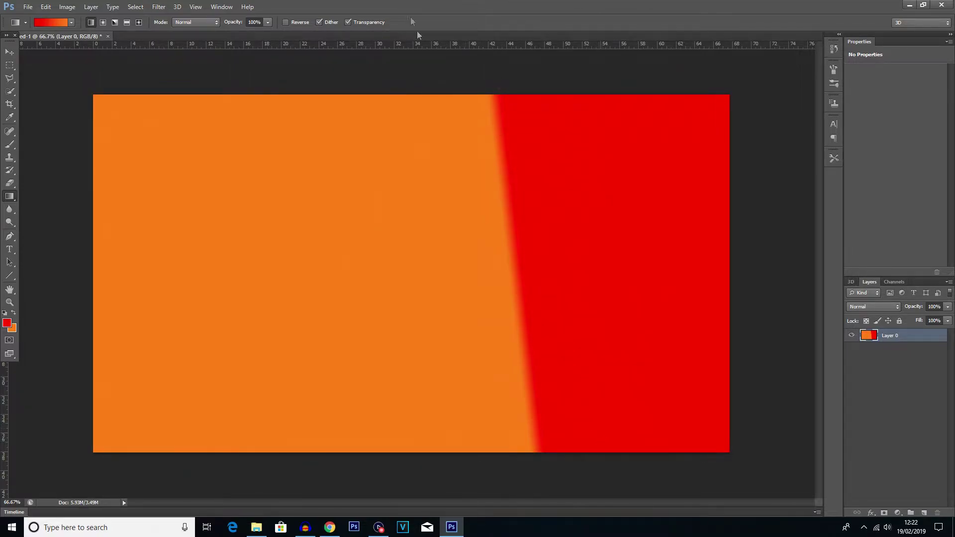
{"action": "left_click_drag", "start_coordinate": [283, 177], "coordinate": [815, 503]}
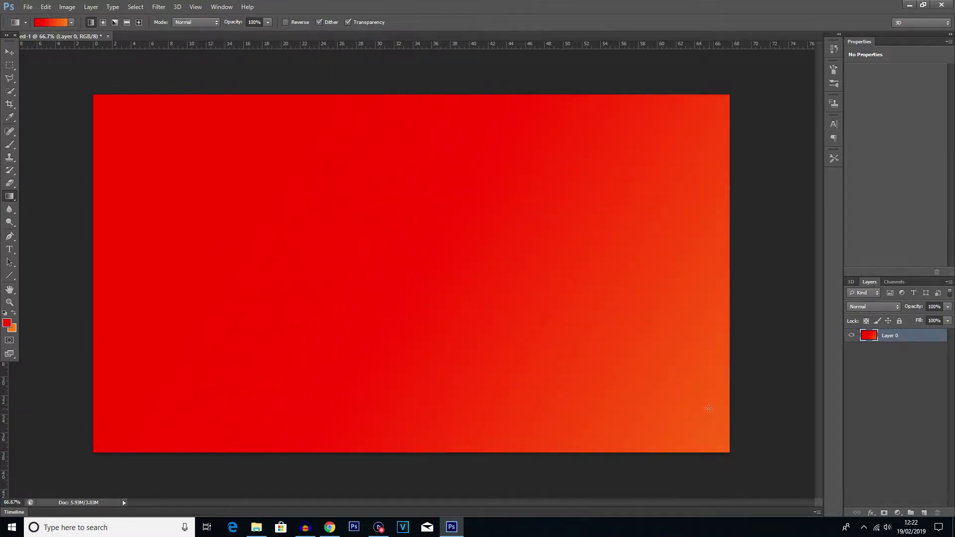
{"action": "left_click_drag", "start_coordinate": [135, 109], "coordinate": [493, 318]}
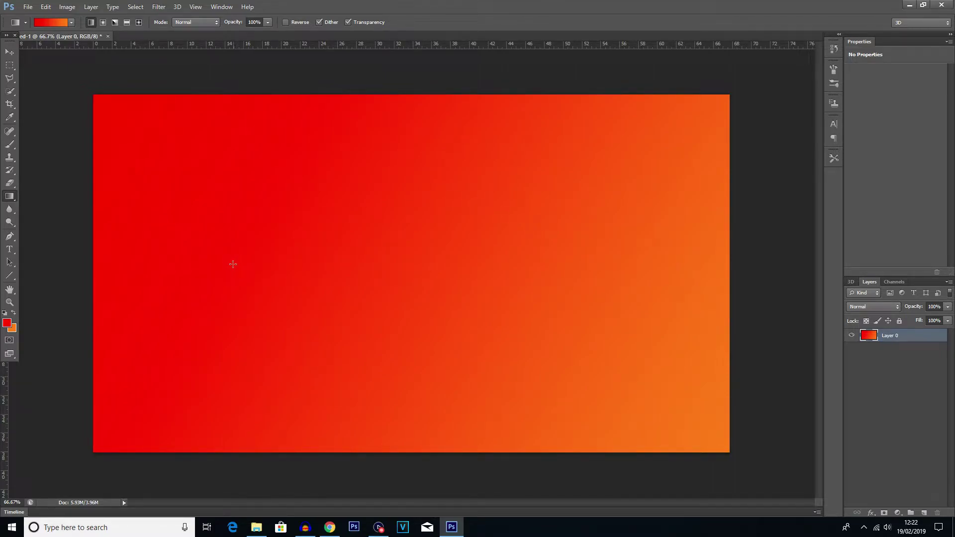
Add the two-line text "HOW TO CREATE / A THUMBNAIL" in Edo SZ at 96 pt on the left half of the canvas
{"action": "left_click", "coordinate": [10, 251]}
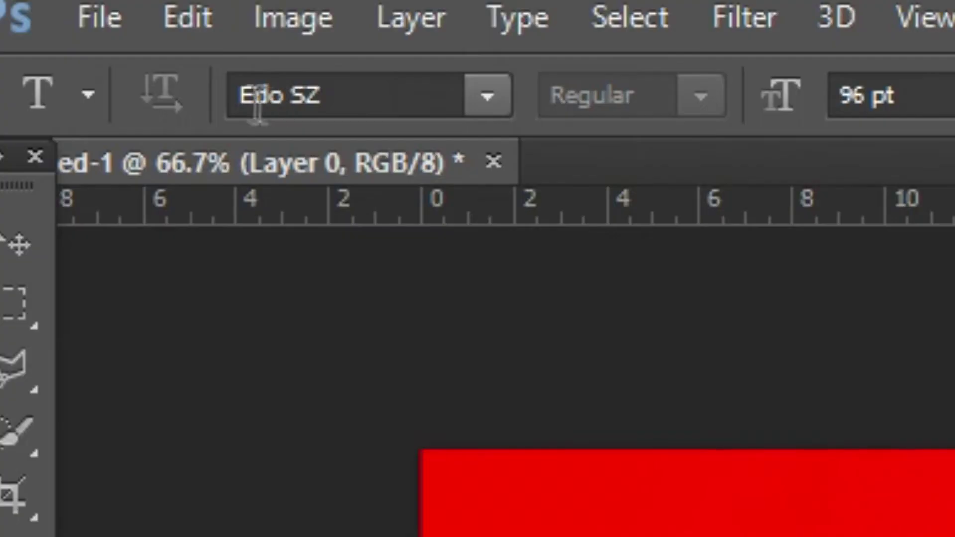
{"action": "left_click", "coordinate": [69, 23]}
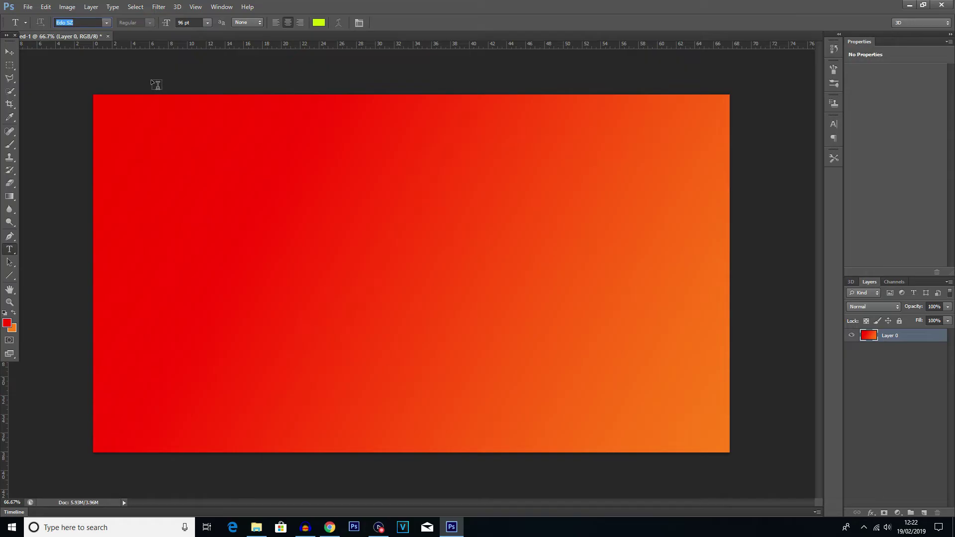
{"action": "left_click", "coordinate": [151, 78]}
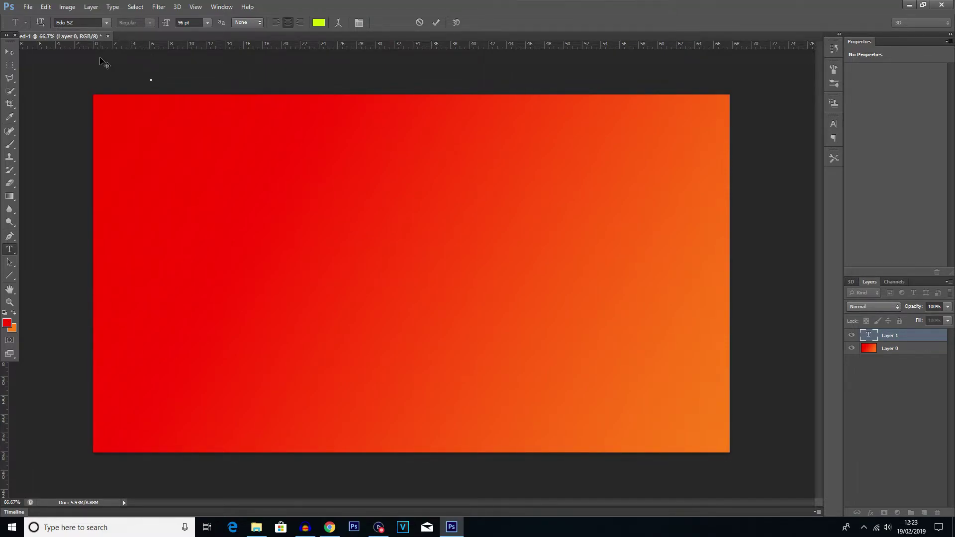
{"action": "key", "text": "Escape"}
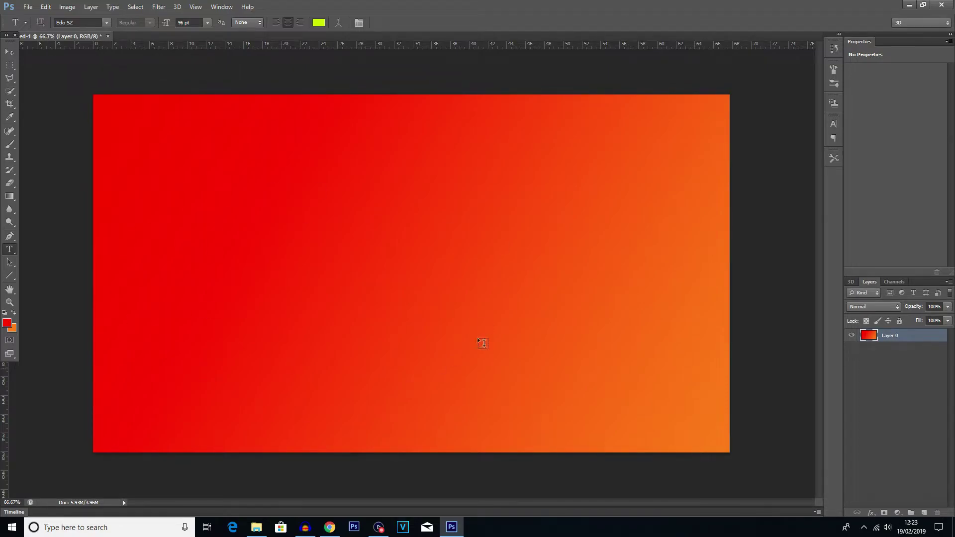
{"action": "left_click", "coordinate": [265, 277]}
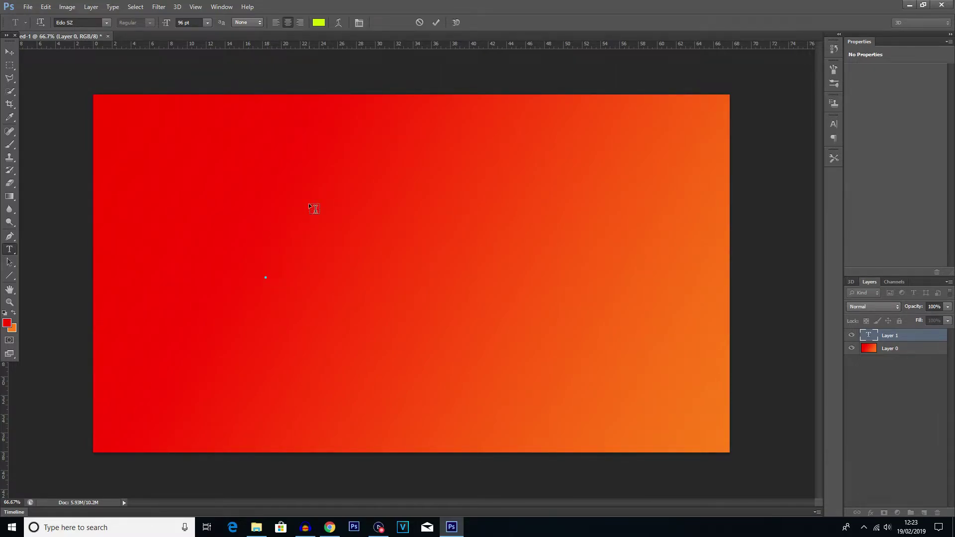
{"action": "type", "text": "HOW TO"}
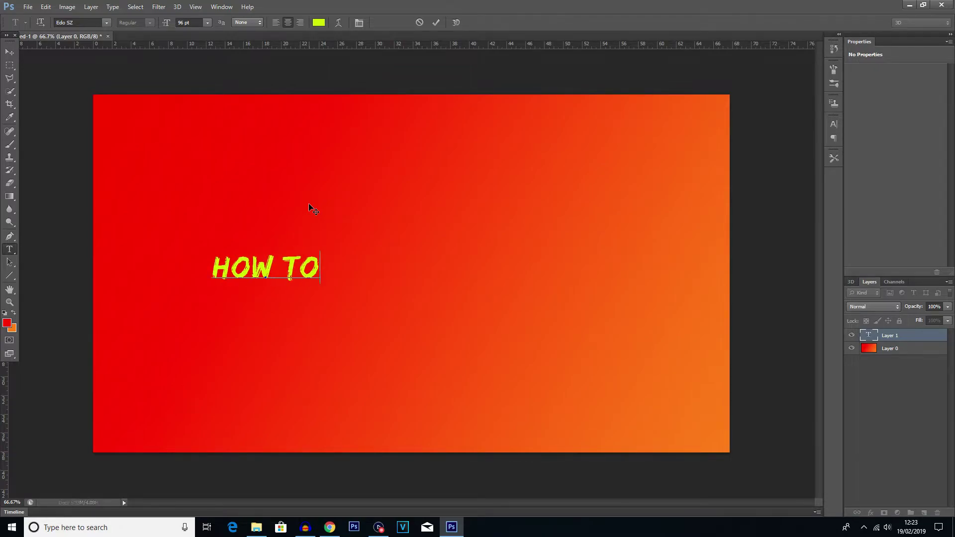
{"action": "type", "text": " CREATE "}
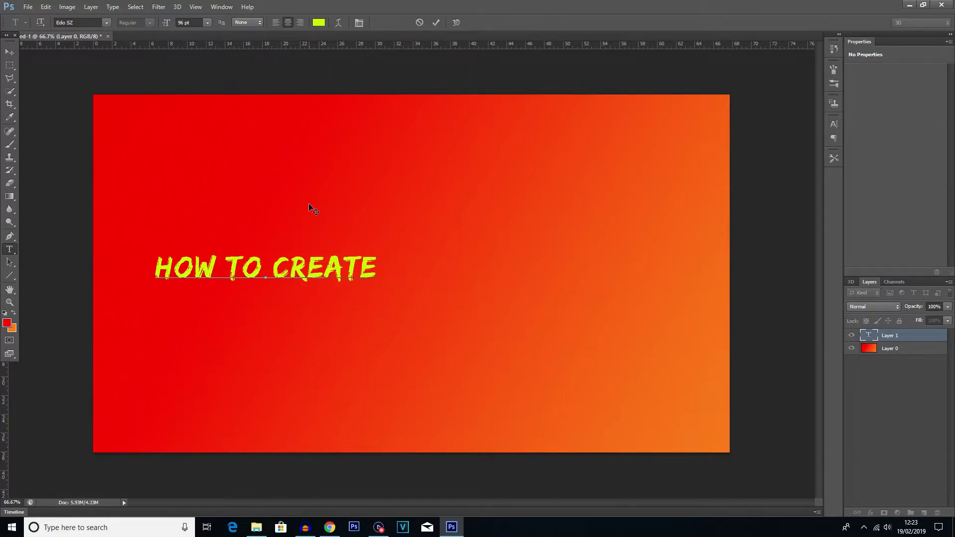
{"action": "type", "text": "A THUMBNAIL"}
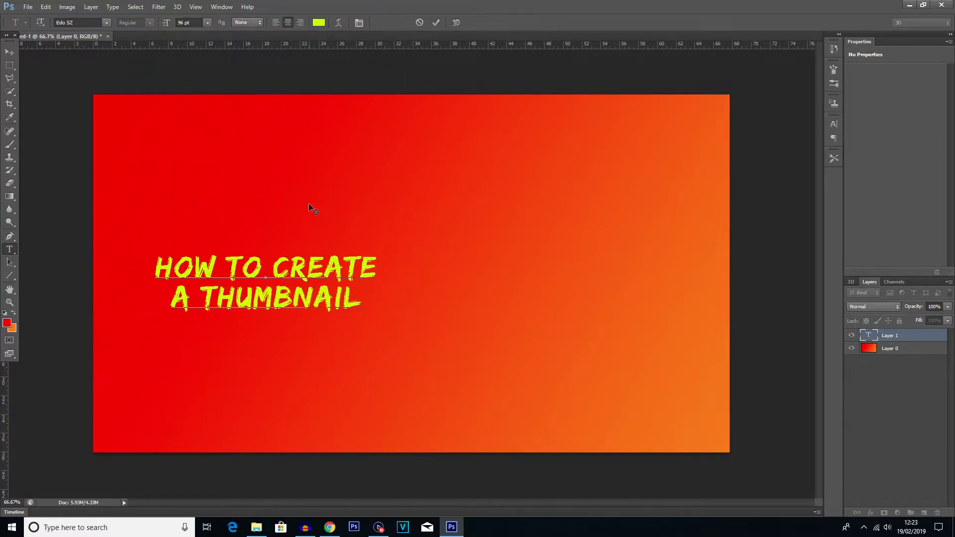
Select the whole two-line thumbnail text and set its font size to 200 pt
{"action": "left_click", "coordinate": [9, 249]}
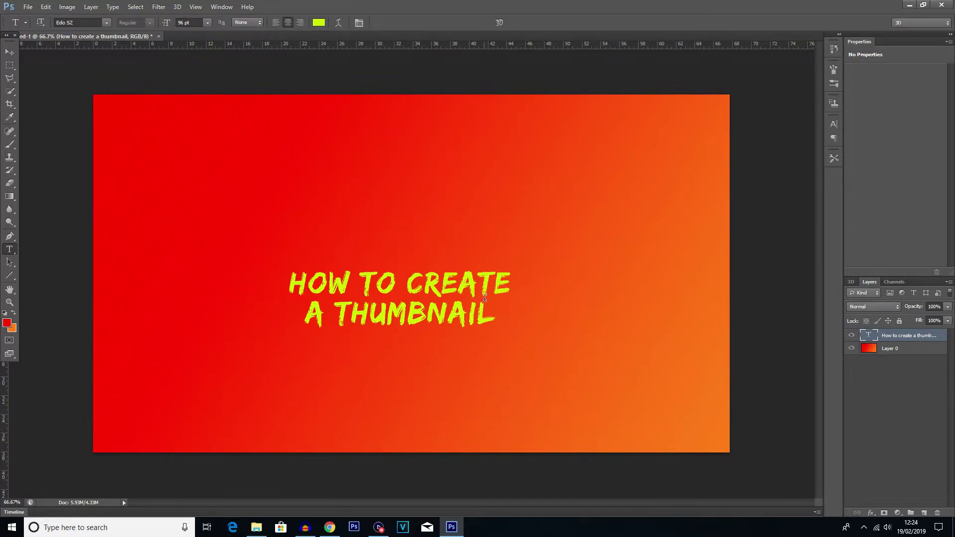
{"action": "left_click_drag", "start_coordinate": [489, 316], "coordinate": [288, 277]}
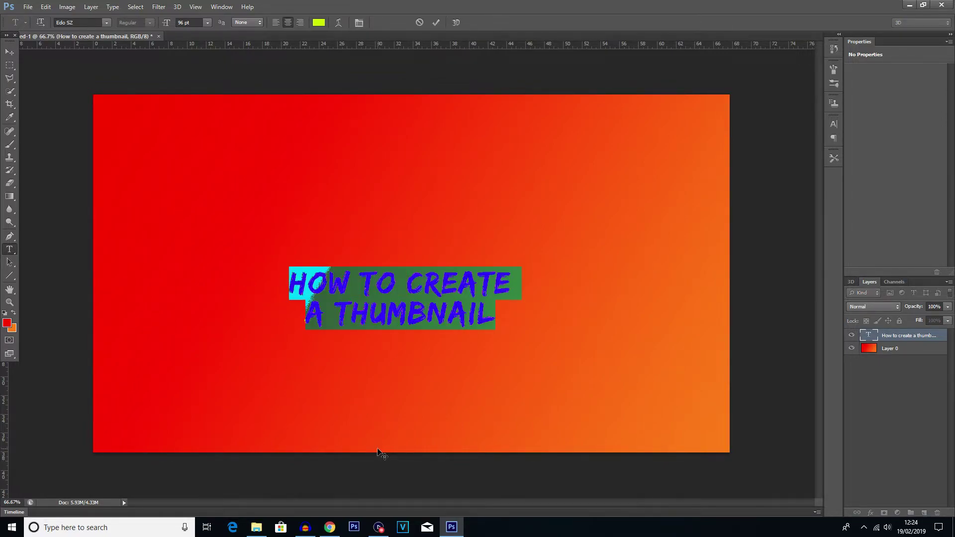
{"action": "double_click", "coordinate": [180, 23]}
{"action": "type", "text": "200"}
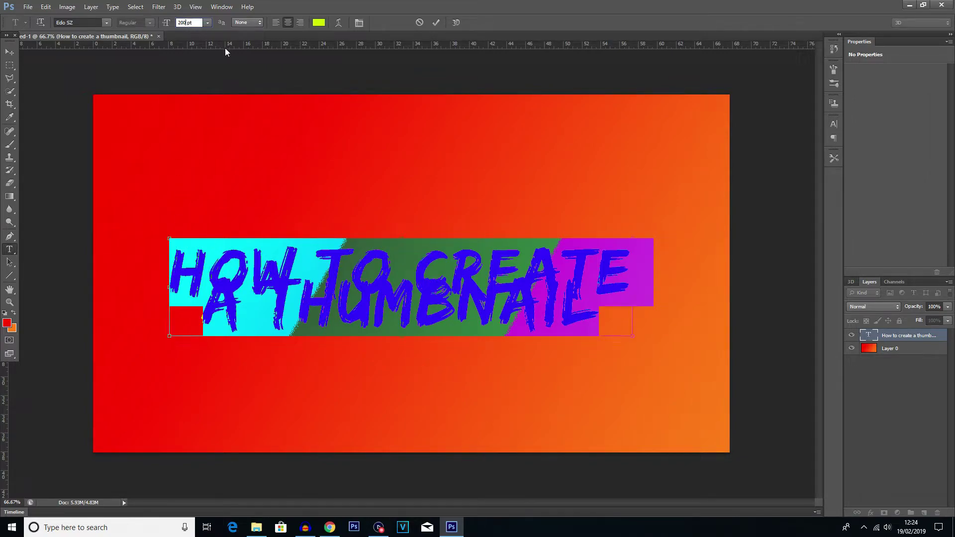
Undo the 200 pt font size and use Free Transform to scale the text to about 252%, centred horizontally on the canvas
{"action": "key", "text": "ctrl+z"}
{"action": "left_click", "coordinate": [10, 52]}
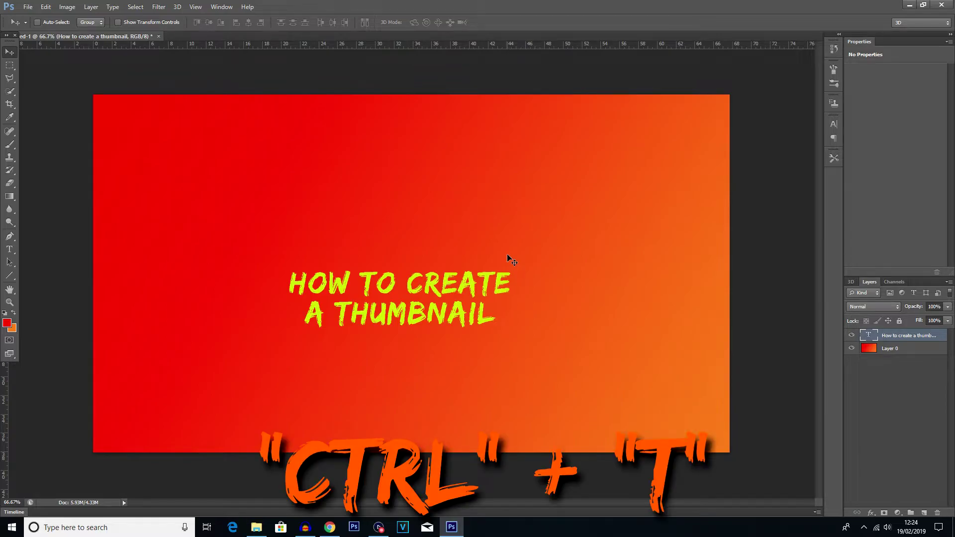
{"action": "key", "text": "ctrl+t"}
{"action": "left_click_drag", "start_coordinate": [512, 268], "coordinate": [849, 153]}
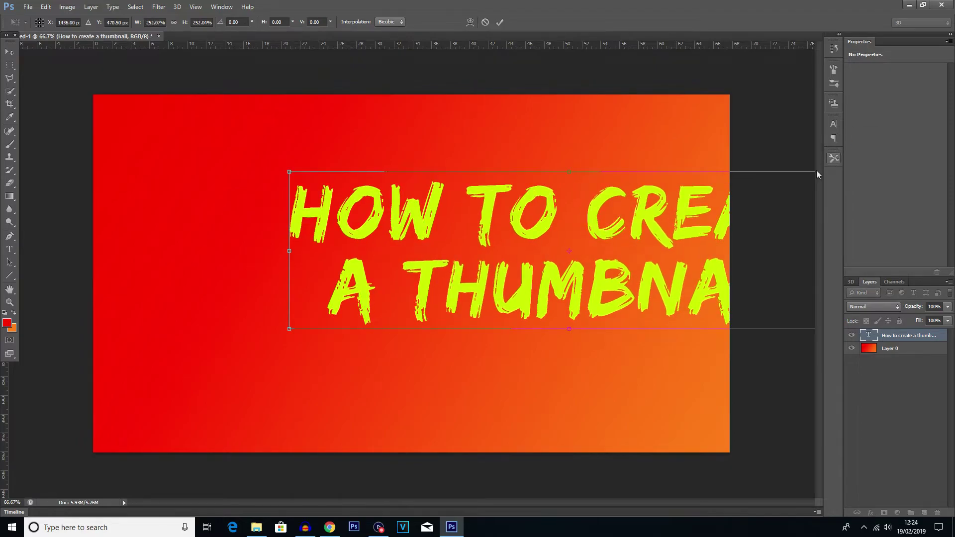
{"action": "left_click_drag", "start_coordinate": [651, 258], "coordinate": [505, 257]}
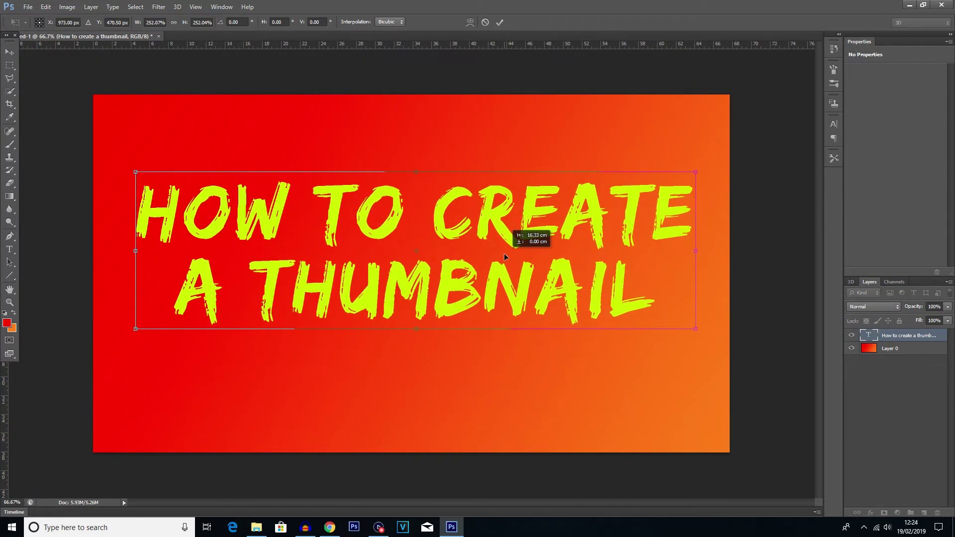
Tilt the text a little over 2° counter-clockwise and enlarge it to nearly span the canvas's upper half, applying the transform
{"action": "left_click_drag", "start_coordinate": [703, 173], "coordinate": [666, 168]}
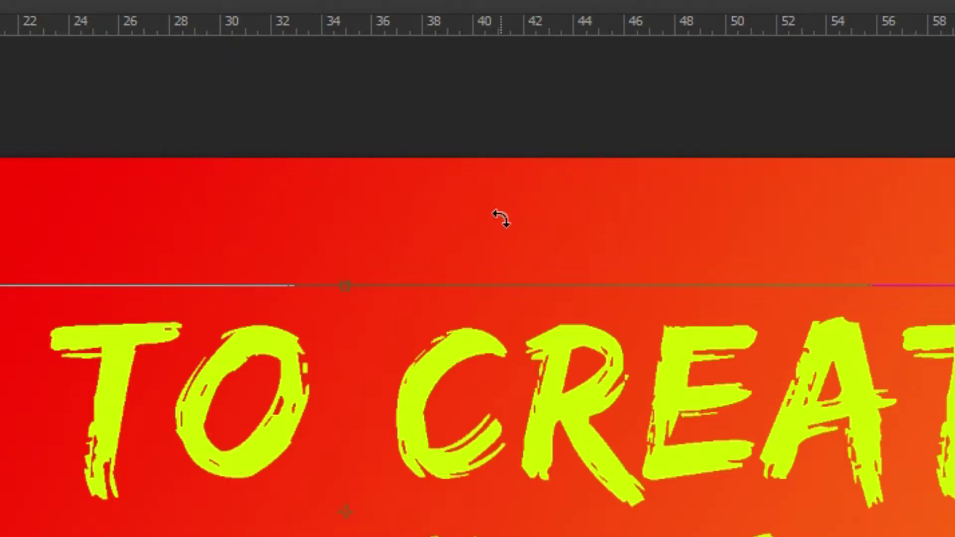
{"action": "left_click_drag", "start_coordinate": [528, 222], "coordinate": [524, 204]}
{"action": "left_click_drag", "start_coordinate": [515, 391], "coordinate": [487, 423]}
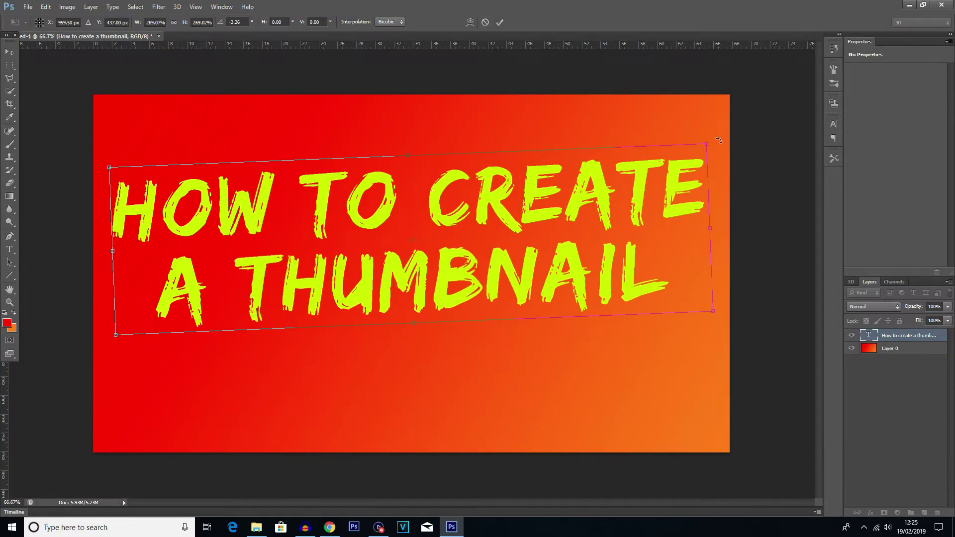
{"action": "left_click_drag", "start_coordinate": [709, 144], "coordinate": [718, 141]}
{"action": "left_click_drag", "start_coordinate": [618, 173], "coordinate": [620, 158]}
{"action": "key", "text": "Return"}
Recolour the whole two-line title text to white (#ffffff)
{"action": "left_click", "coordinate": [11, 253]}
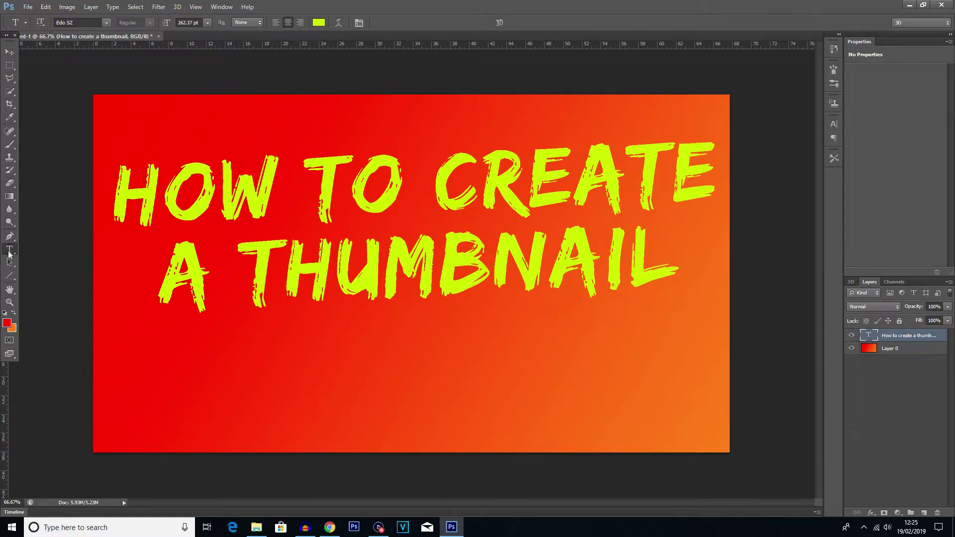
{"action": "left_click_drag", "start_coordinate": [117, 194], "coordinate": [681, 294]}
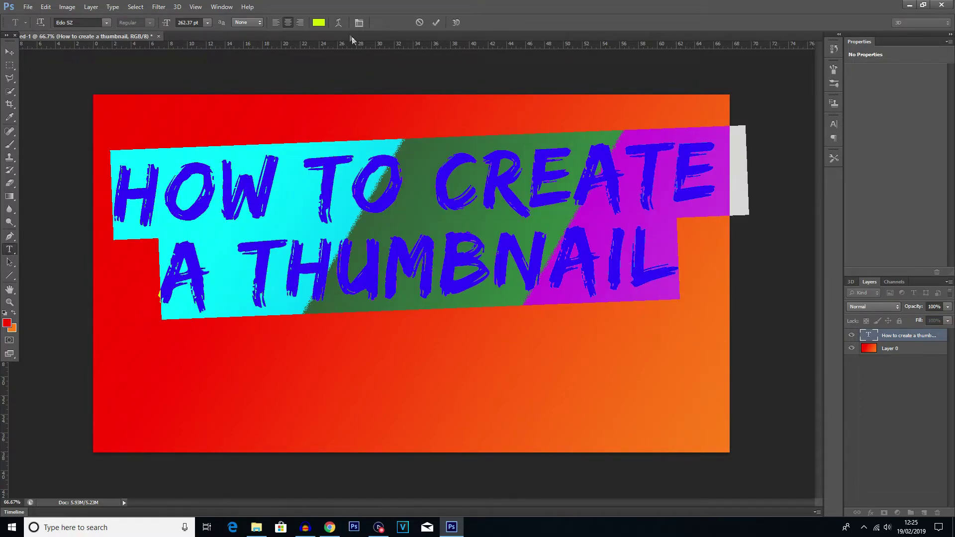
{"action": "left_click", "coordinate": [319, 24]}
{"action": "mouse_move", "coordinate": [663, 151]}
{"action": "left_mouse_down"}
{"action": "mouse_move", "coordinate": [495, 129]}
{"action": "mouse_move", "coordinate": [438, 107]}
{"action": "left_mouse_up"}
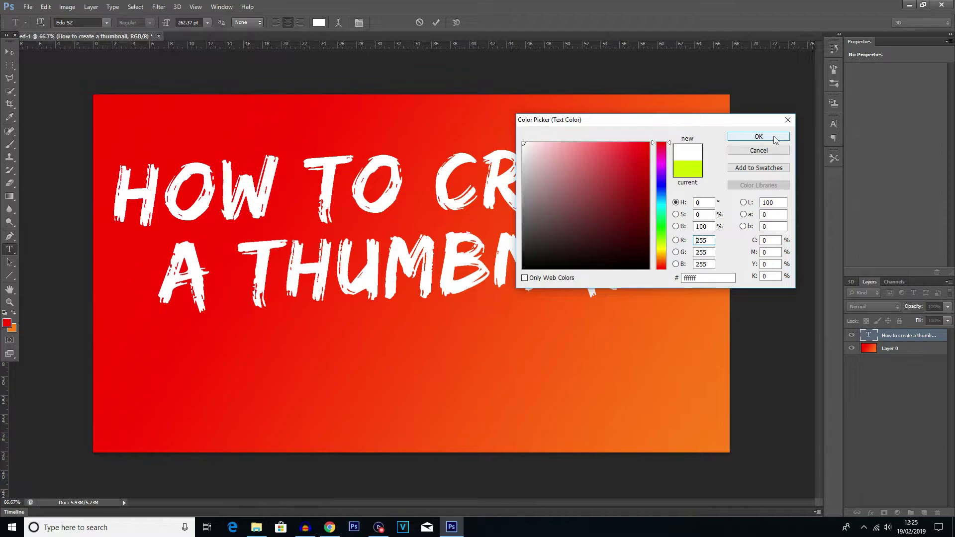
{"action": "left_click", "coordinate": [758, 136]}
{"action": "key", "text": "ctrl+Return"}
{"action": "key", "text": "v"}
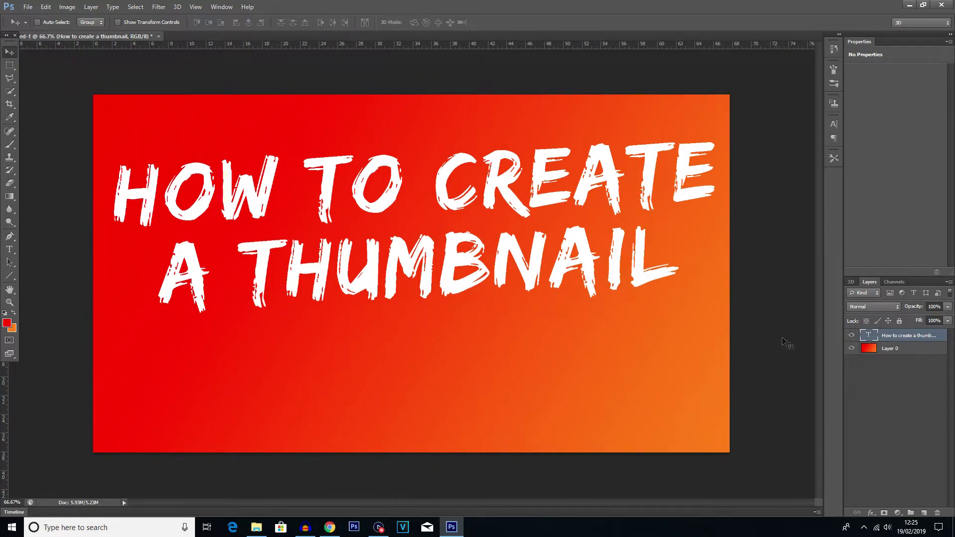
Add a black outside stroke of 43 px to the title text layer through its blending options
{"action": "right_click", "coordinate": [904, 339]}
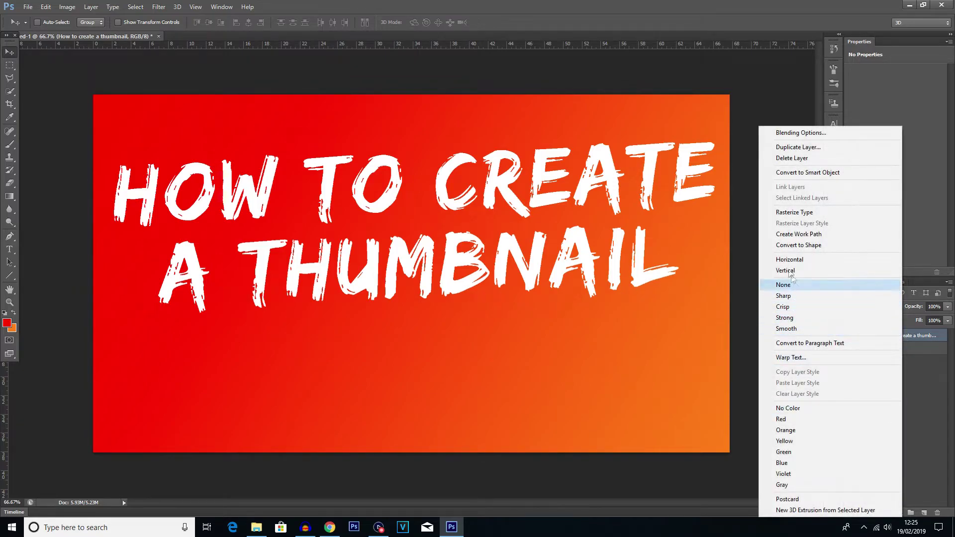
{"action": "left_click", "coordinate": [803, 132]}
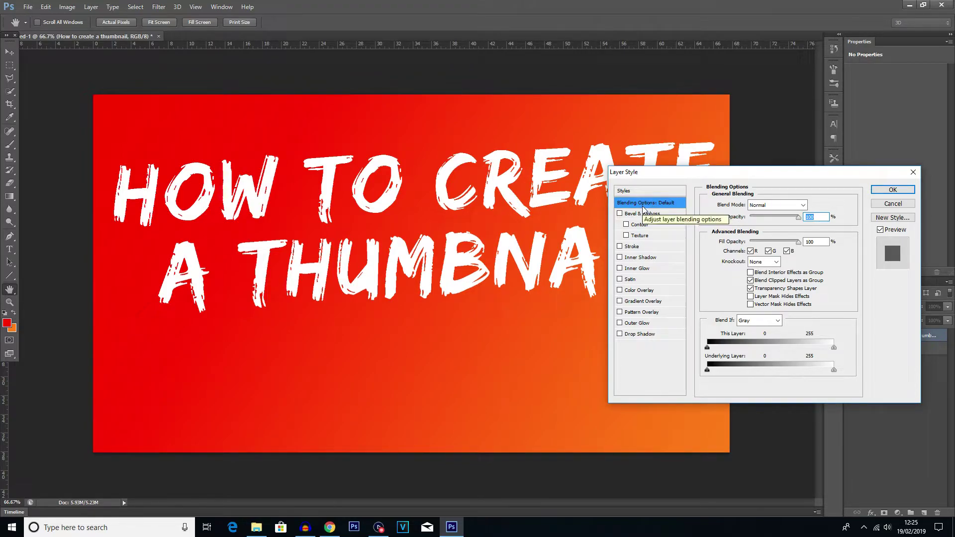
{"action": "left_click", "coordinate": [633, 246]}
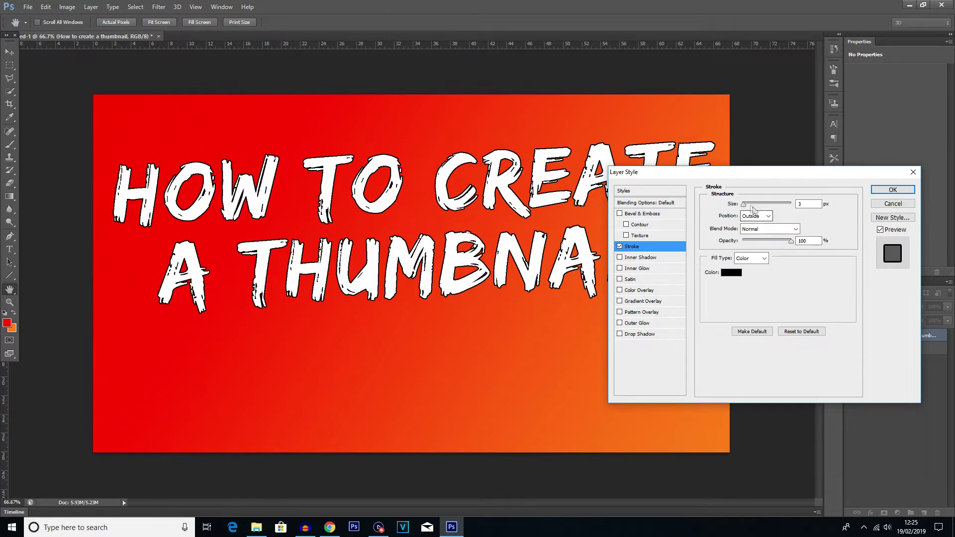
{"action": "left_click_drag", "start_coordinate": [743, 204], "coordinate": [754, 208]}
Try a violet stroke colour (#8400ff), restore black (#000000), and reduce the stroke size to about 18 px
{"action": "left_click", "coordinate": [735, 273]}
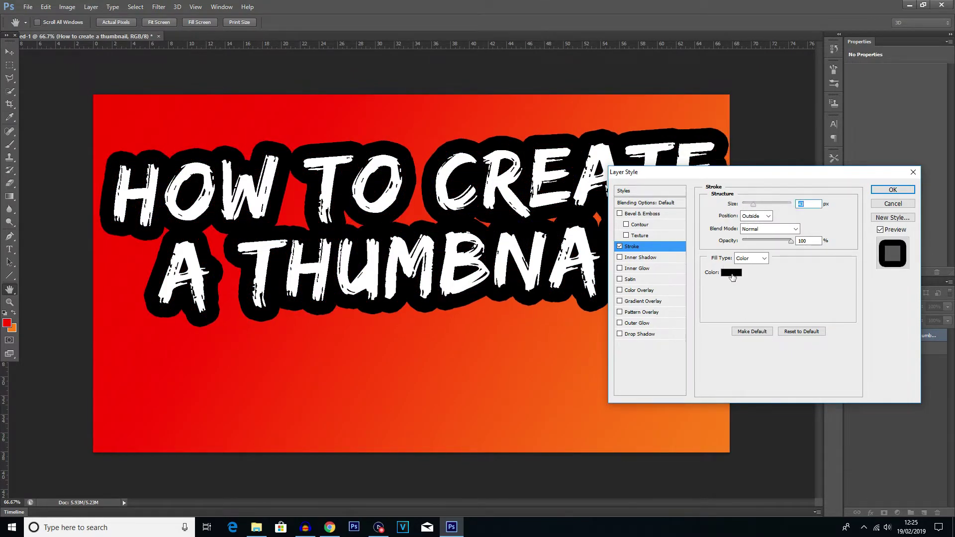
{"action": "left_click_drag", "start_coordinate": [665, 189], "coordinate": [667, 174]}
{"action": "left_click", "coordinate": [648, 144]}
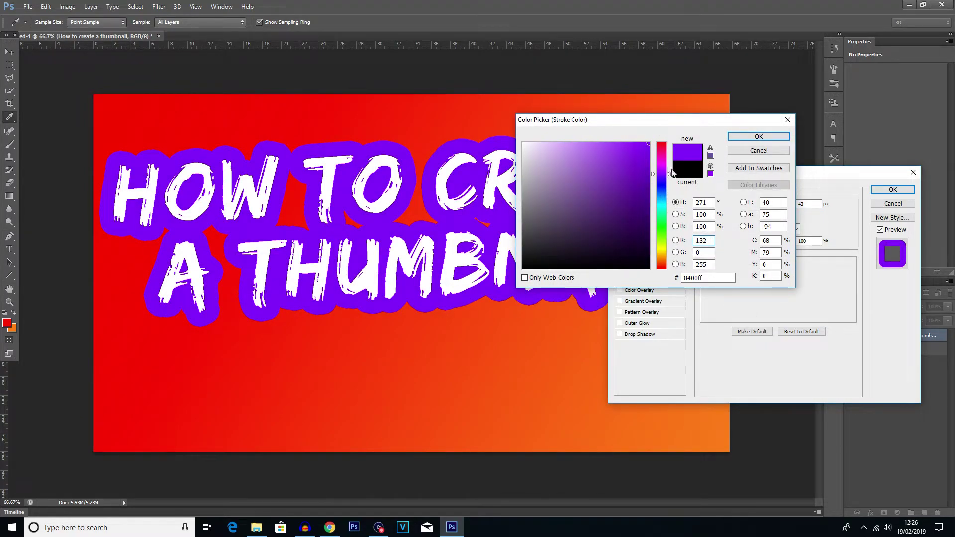
{"action": "left_click", "coordinate": [687, 170]}
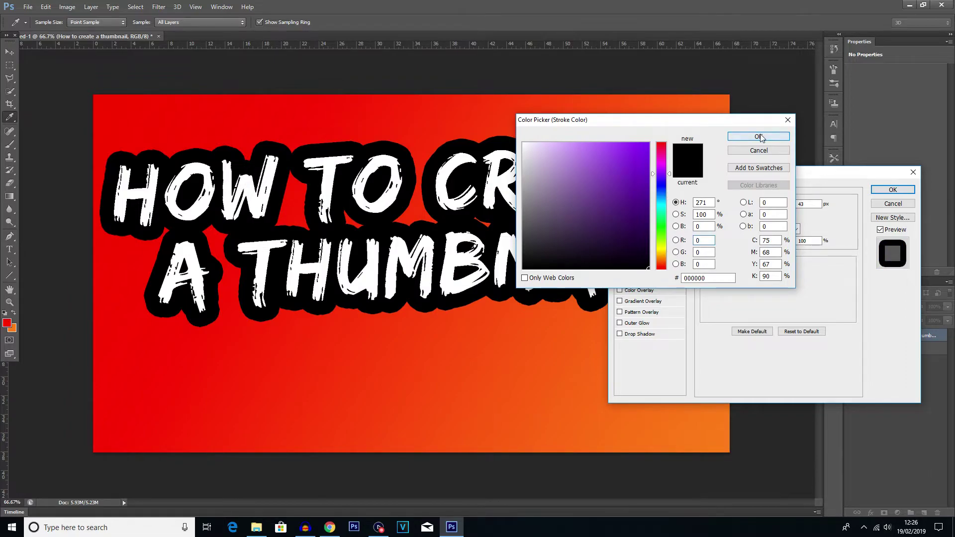
{"action": "left_click", "coordinate": [758, 136]}
{"action": "left_click_drag", "start_coordinate": [753, 203], "coordinate": [748, 204]}
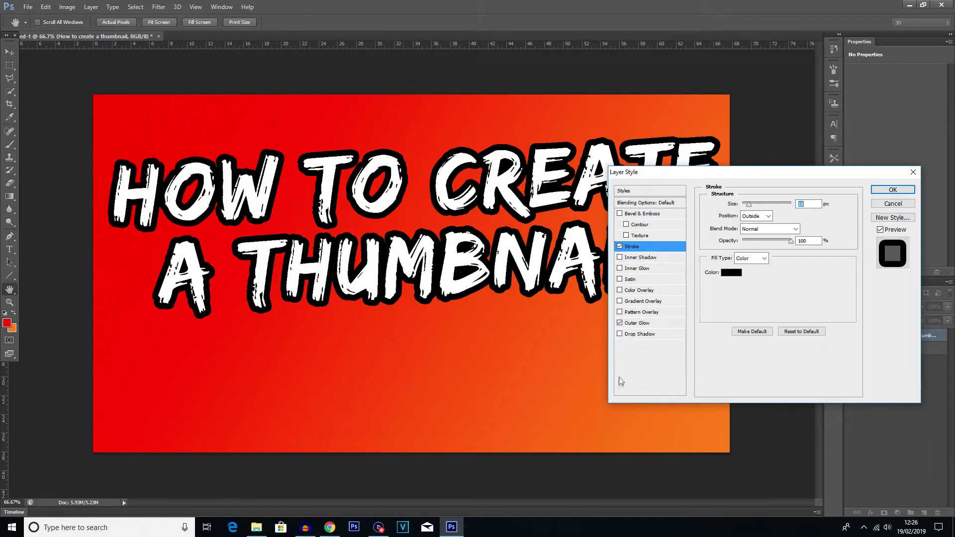
Add an outer glow to the title text with a spread of 10% and a size of 158 px
{"action": "left_click", "coordinate": [637, 324]}
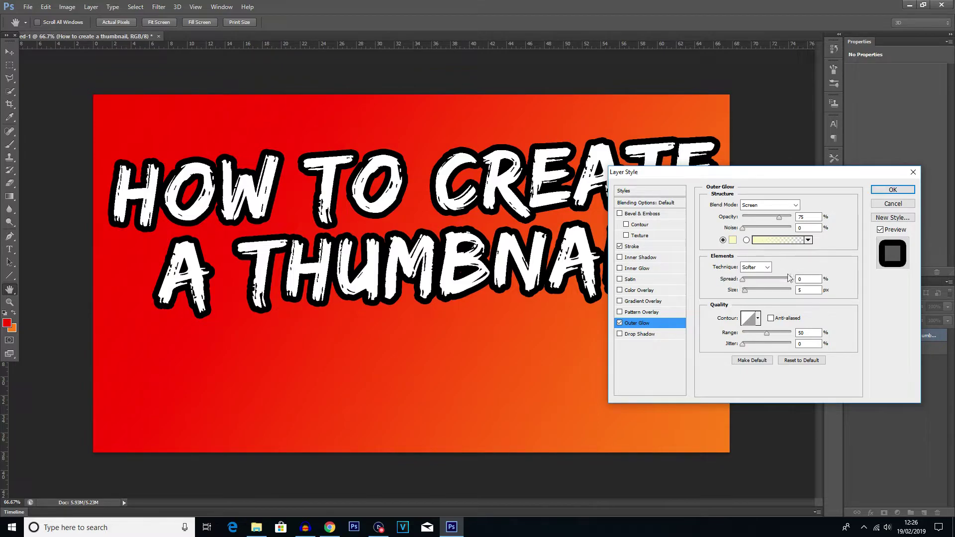
{"action": "left_click_drag", "start_coordinate": [746, 295], "coordinate": [811, 302]}
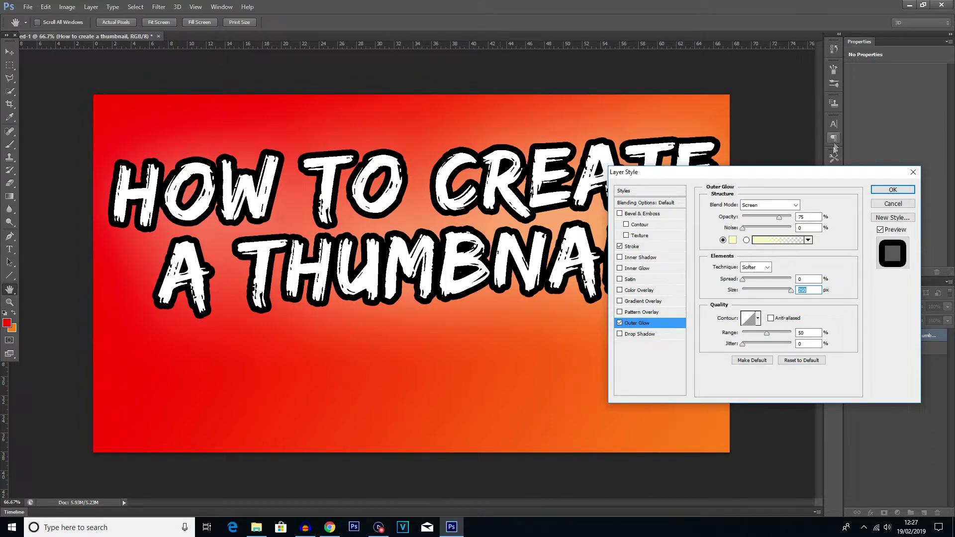
{"action": "left_click_drag", "start_coordinate": [745, 283], "coordinate": [796, 281]}
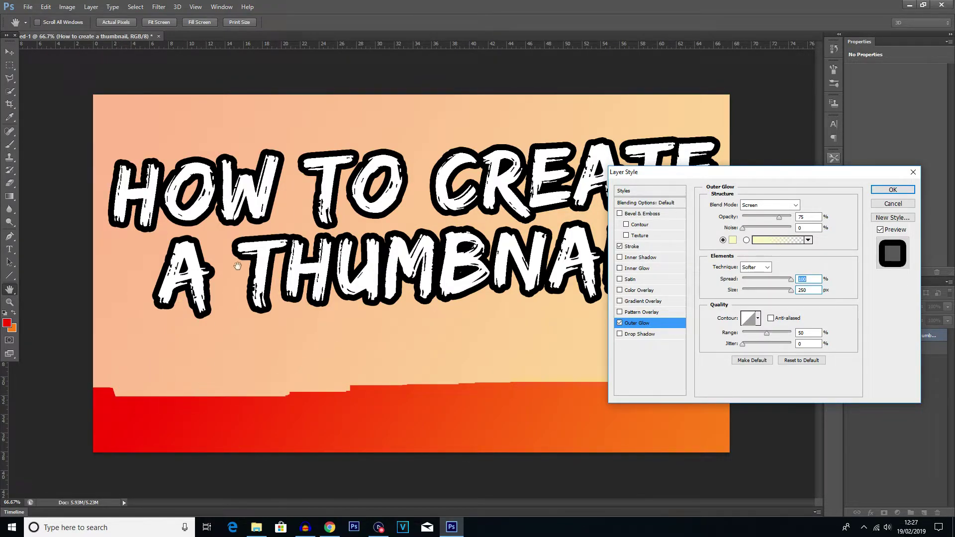
{"action": "left_click_drag", "start_coordinate": [791, 280], "coordinate": [767, 289]}
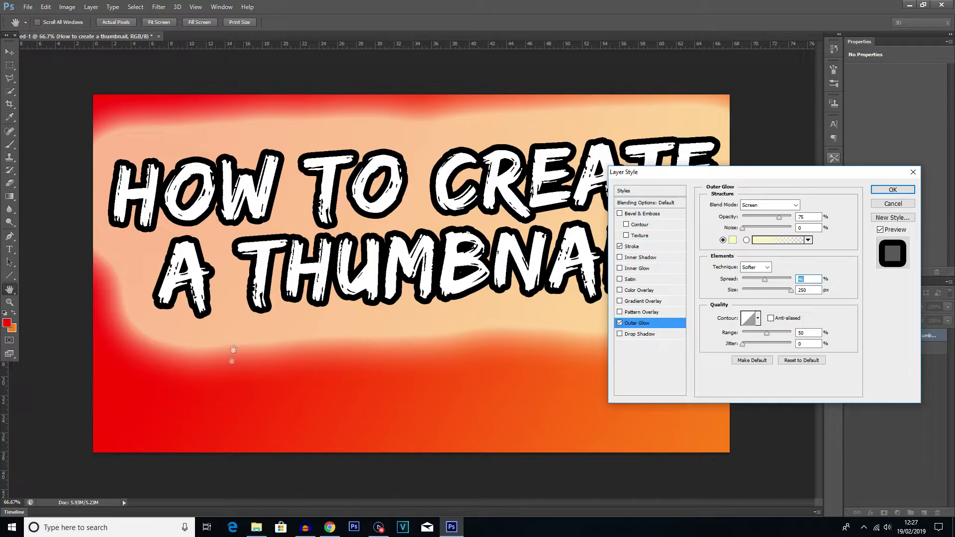
{"action": "left_click_drag", "start_coordinate": [765, 280], "coordinate": [747, 287]}
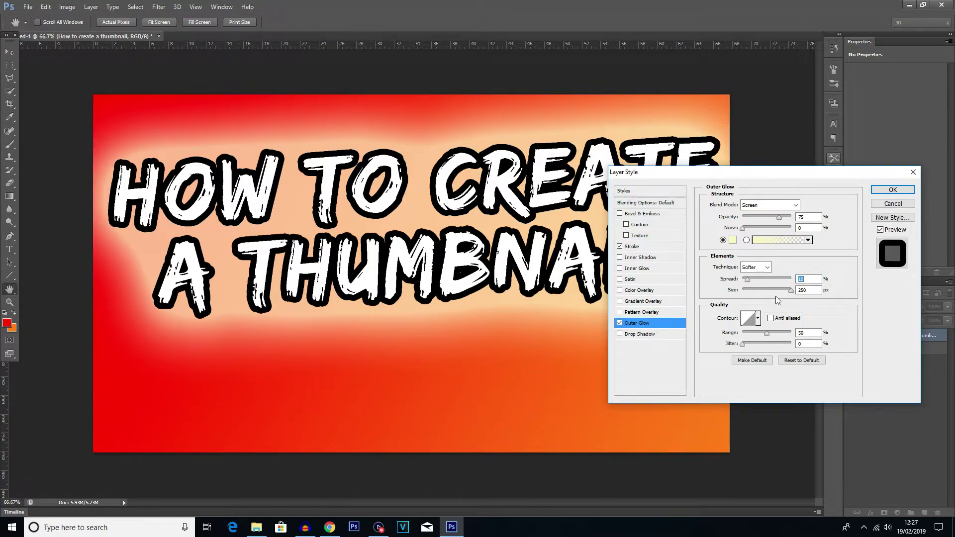
{"action": "left_click_drag", "start_coordinate": [792, 291], "coordinate": [775, 295]}
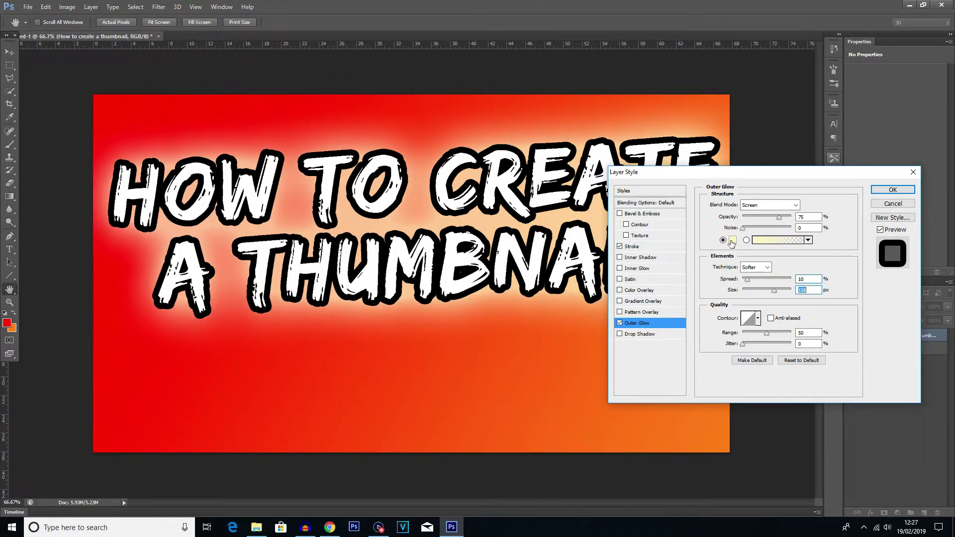
Try red and magenta for the outer glow, settle on white (#ffffff), and apply the layer style
{"action": "left_click", "coordinate": [734, 243]}
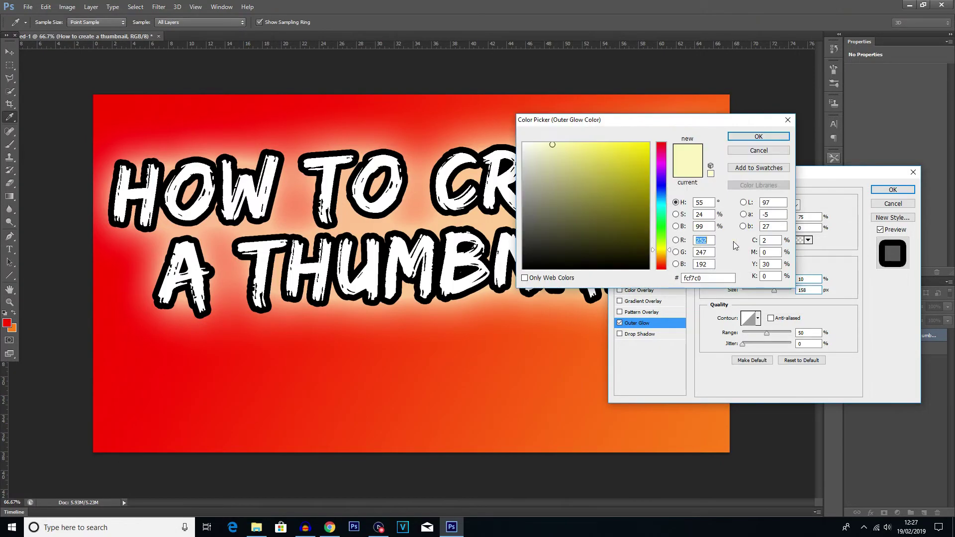
{"action": "left_click_drag", "start_coordinate": [540, 149], "coordinate": [481, 117]}
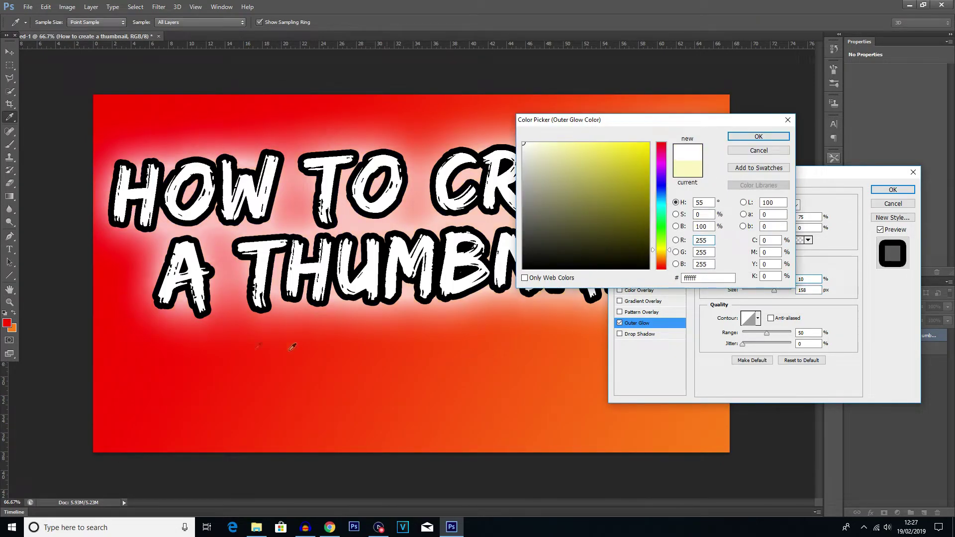
{"action": "left_click_drag", "start_coordinate": [658, 179], "coordinate": [660, 142]}
{"action": "left_click", "coordinate": [650, 143]}
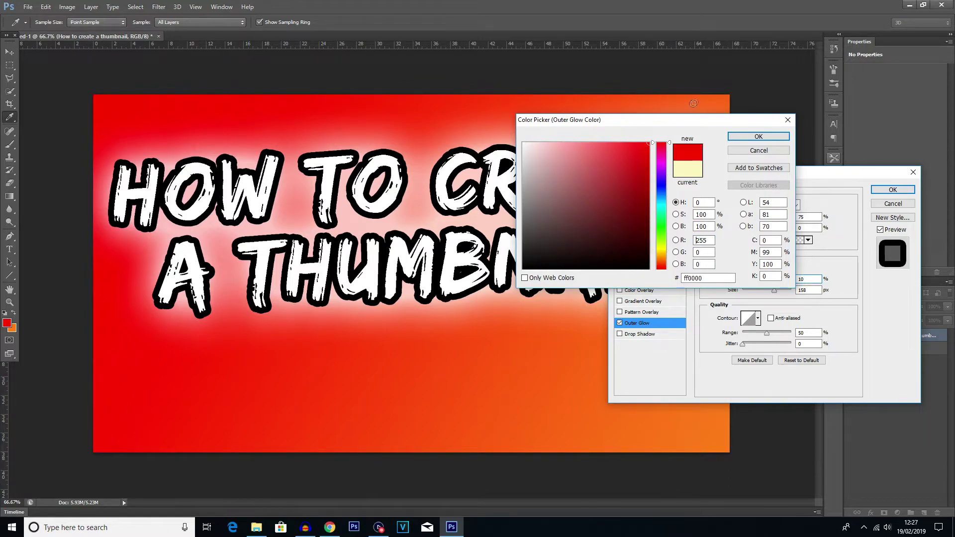
{"action": "left_click", "coordinate": [661, 162]}
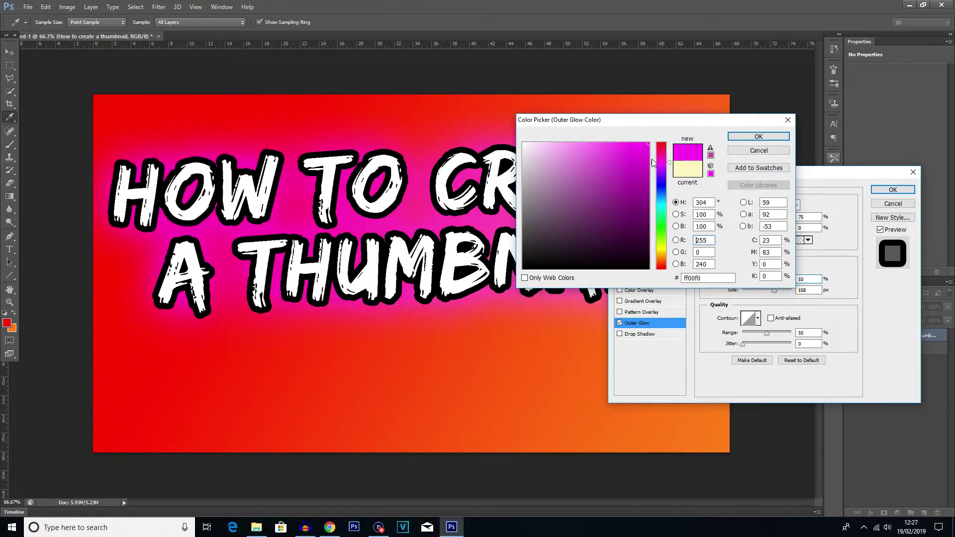
{"action": "left_click_drag", "start_coordinate": [656, 158], "coordinate": [663, 206]}
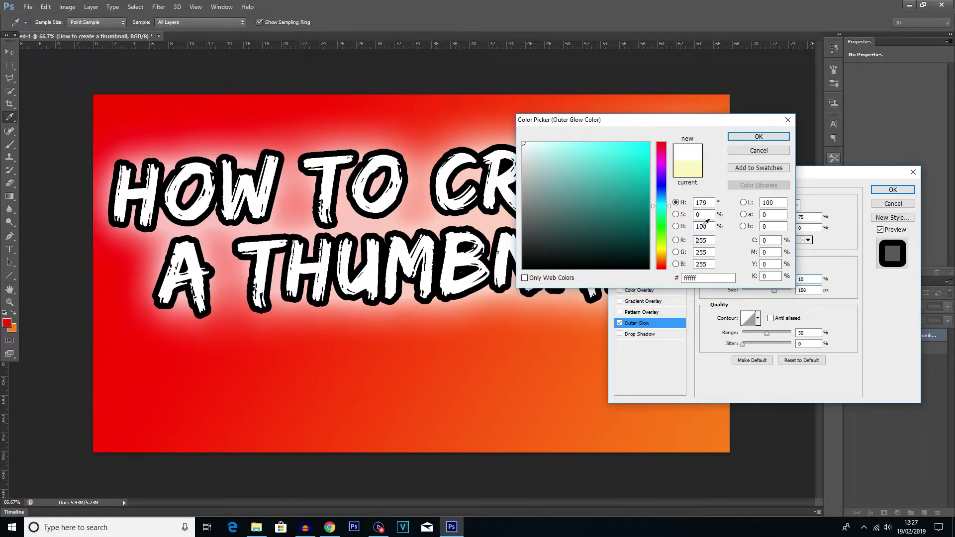
{"action": "left_click", "coordinate": [759, 137]}
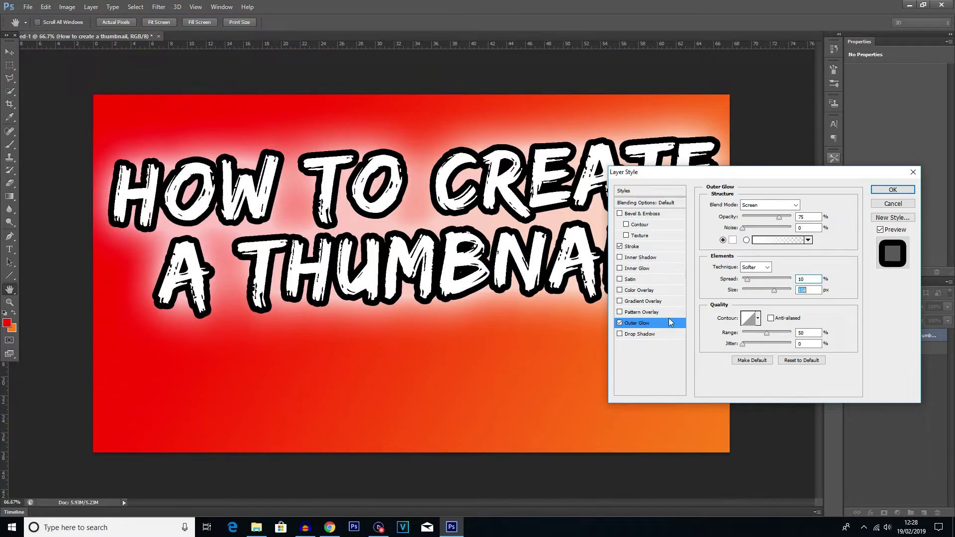
{"action": "left_click", "coordinate": [888, 190]}
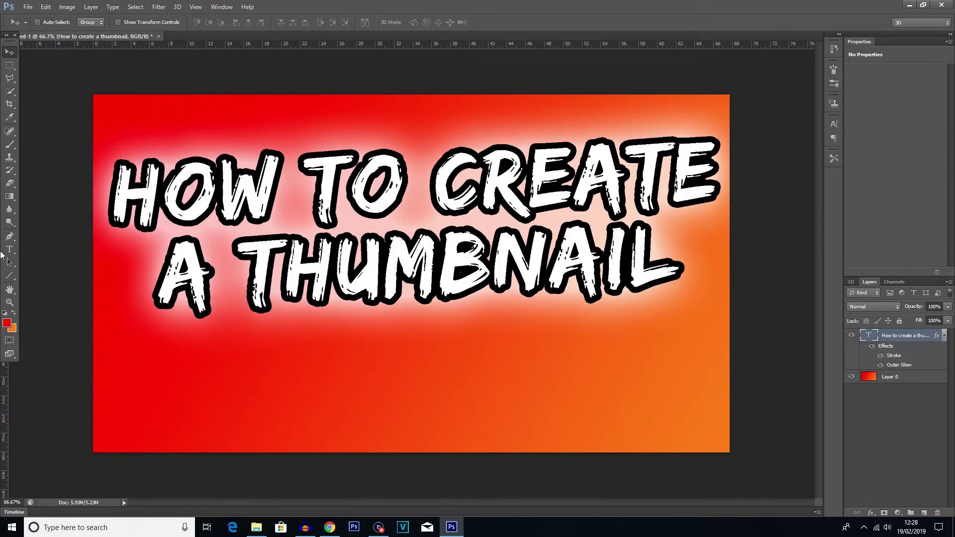
Rasterize the title text layer and set the Eraser tool to a hard round brush at 15 px
{"action": "right_click", "coordinate": [893, 342]}
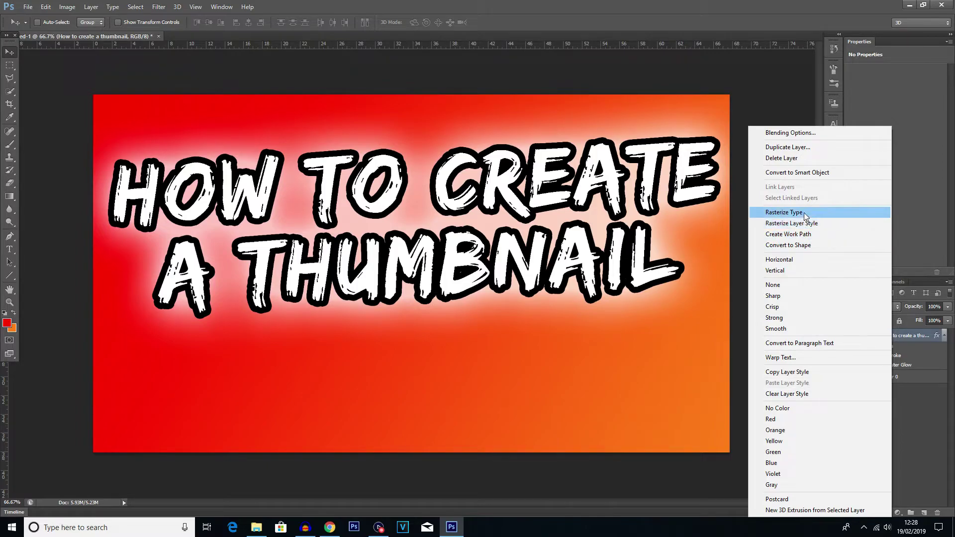
{"action": "left_click", "coordinate": [785, 212]}
{"action": "left_click", "coordinate": [5, 184]}
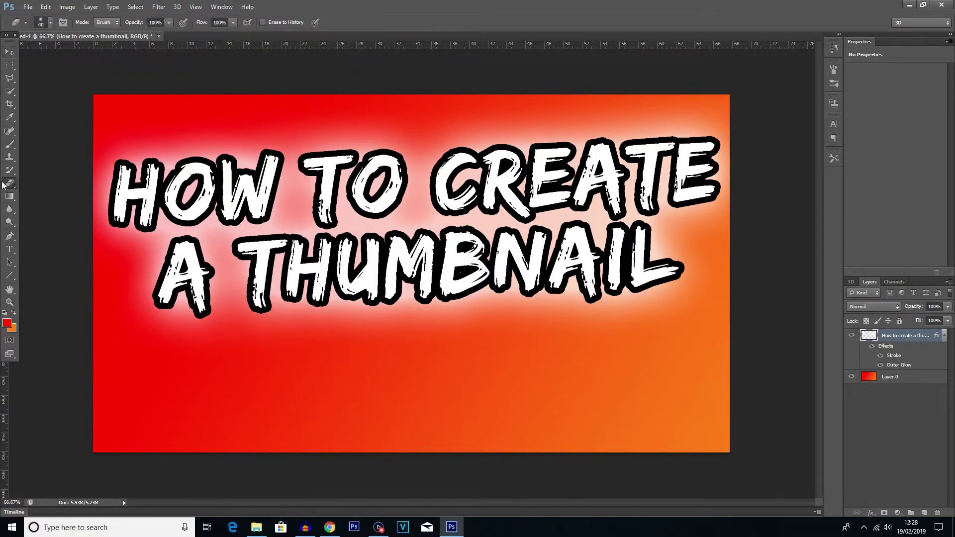
{"action": "left_click", "coordinate": [51, 22]}
{"action": "left_click_drag", "start_coordinate": [34, 53], "coordinate": [23, 60]}
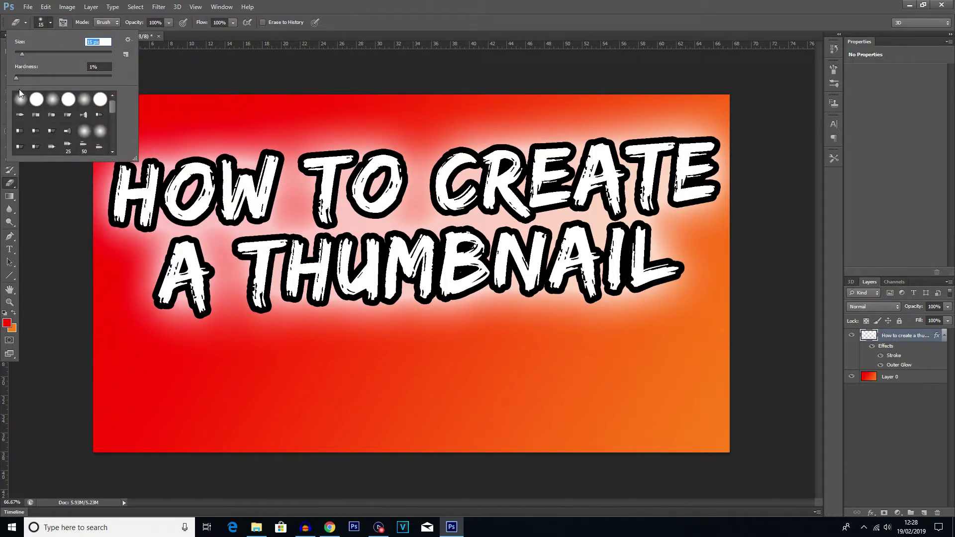
{"action": "left_click", "coordinate": [36, 101]}
{"action": "left_click", "coordinate": [36, 258]}
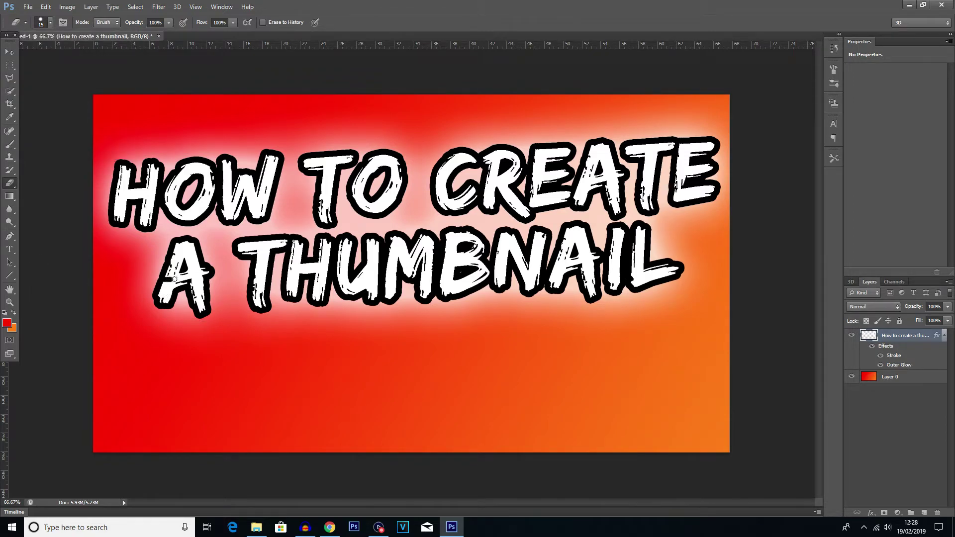
Erase freehand strokes through the "A" starting the second line and the "H" starting the first line
{"action": "left_click_drag", "start_coordinate": [193, 277], "coordinate": [157, 291]}
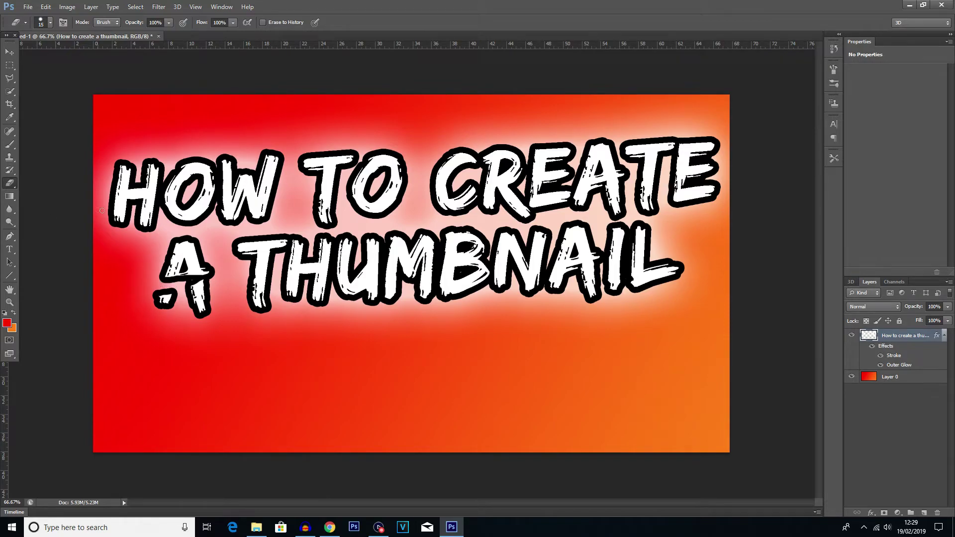
{"action": "mouse_move", "coordinate": [108, 197]}
{"action": "left_mouse_down"}
{"action": "mouse_move", "coordinate": [161, 193]}
{"action": "mouse_move", "coordinate": [106, 198]}
{"action": "mouse_move", "coordinate": [179, 186]}
{"action": "mouse_move", "coordinate": [119, 219]}
{"action": "mouse_move", "coordinate": [152, 185]}
{"action": "mouse_move", "coordinate": [118, 200]}
{"action": "mouse_move", "coordinate": [144, 196]}
{"action": "mouse_move", "coordinate": [95, 199]}
{"action": "mouse_move", "coordinate": [134, 200]}
{"action": "mouse_move", "coordinate": [106, 199]}
{"action": "mouse_move", "coordinate": [147, 178]}
{"action": "mouse_move", "coordinate": [154, 182]}
{"action": "mouse_move", "coordinate": [128, 185]}
{"action": "mouse_move", "coordinate": [148, 183]}
{"action": "mouse_move", "coordinate": [124, 211]}
{"action": "mouse_move", "coordinate": [152, 199]}
{"action": "left_mouse_up"}
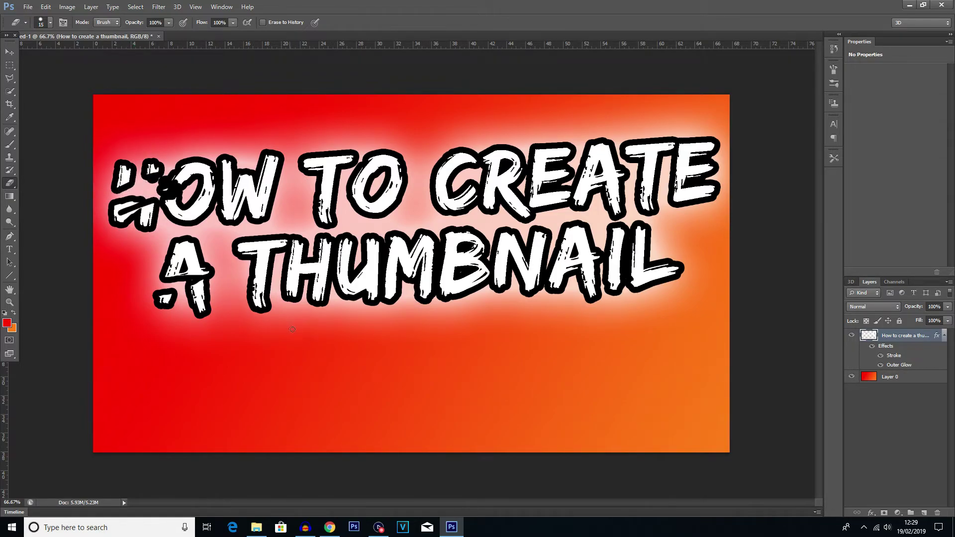
{"action": "mouse_move", "coordinate": [351, 264]}
{"action": "left_mouse_down"}
{"action": "mouse_move", "coordinate": [393, 251]}
{"action": "mouse_move", "coordinate": [397, 238]}
{"action": "left_mouse_up"}
{"action": "mouse_move", "coordinate": [303, 281]}
{"action": "left_mouse_down"}
{"action": "mouse_move", "coordinate": [351, 304]}
{"action": "mouse_move", "coordinate": [398, 304]}
{"action": "mouse_move", "coordinate": [451, 277]}
{"action": "mouse_move", "coordinate": [448, 330]}
{"action": "mouse_move", "coordinate": [352, 375]}
{"action": "mouse_move", "coordinate": [255, 354]}
{"action": "mouse_move", "coordinate": [271, 304]}
{"action": "mouse_move", "coordinate": [333, 292]}
{"action": "mouse_move", "coordinate": [352, 308]}
{"action": "left_mouse_up"}
{"action": "mouse_move", "coordinate": [603, 326]}
{"action": "left_mouse_down"}
{"action": "mouse_move", "coordinate": [610, 369]}
{"action": "mouse_move", "coordinate": [523, 431]}
{"action": "mouse_move", "coordinate": [477, 382]}
{"action": "mouse_move", "coordinate": [571, 379]}
{"action": "mouse_move", "coordinate": [634, 341]}
{"action": "mouse_move", "coordinate": [574, 385]}
{"action": "mouse_move", "coordinate": [576, 428]}
{"action": "left_mouse_up"}
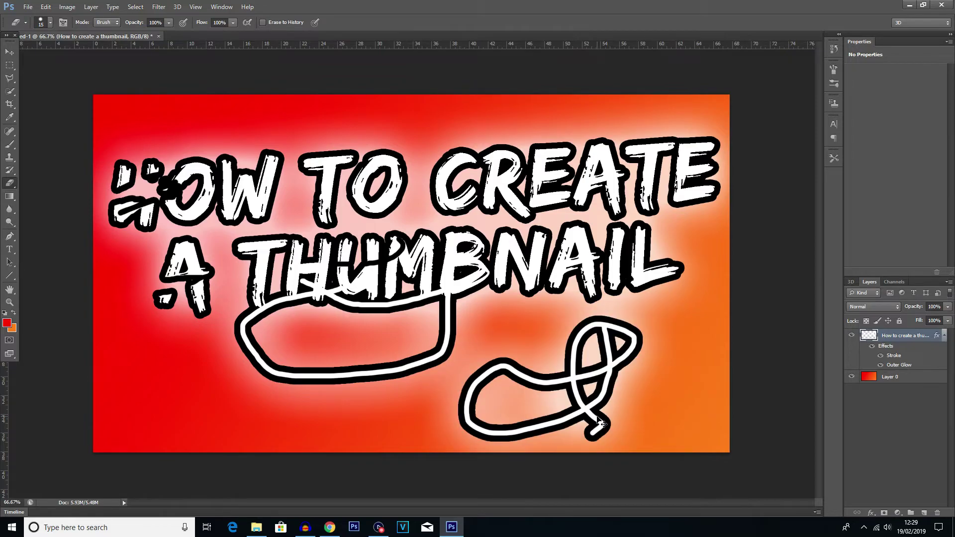
{"action": "key", "text": "ctrl+z"}
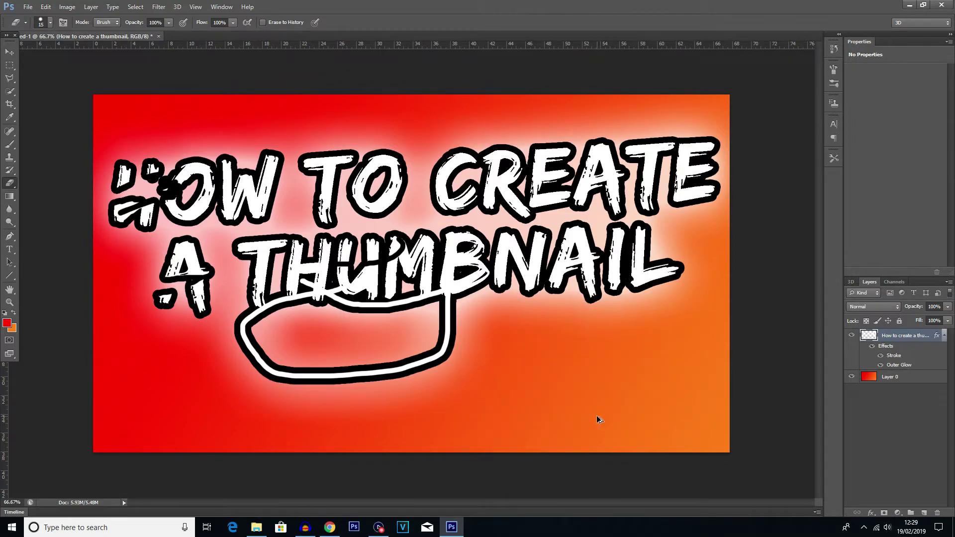
{"action": "key", "text": "ctrl+z"}
{"action": "key", "text": "ctrl+z"}
{"action": "key", "text": "ctrl+z"}
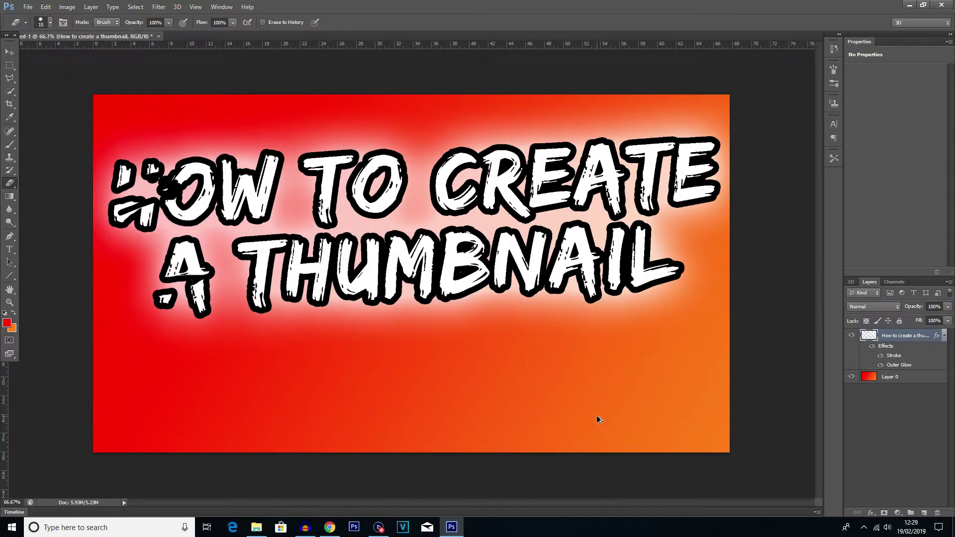
Copy the light-blue-framed Photoshop logo from the Google image results in Chrome and paste it into the Photoshop thumbnail
{"action": "left_click", "coordinate": [10, 49]}
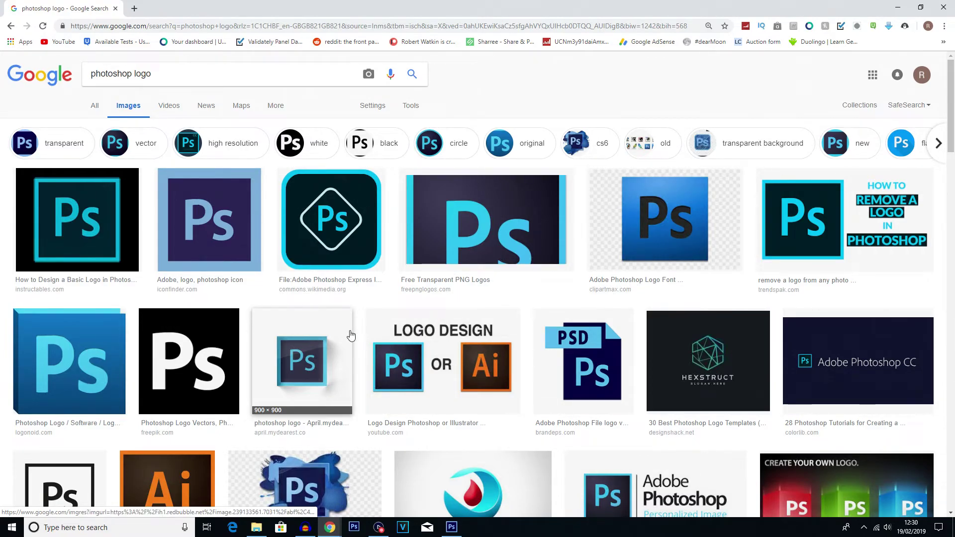
{"action": "left_click", "coordinate": [217, 205]}
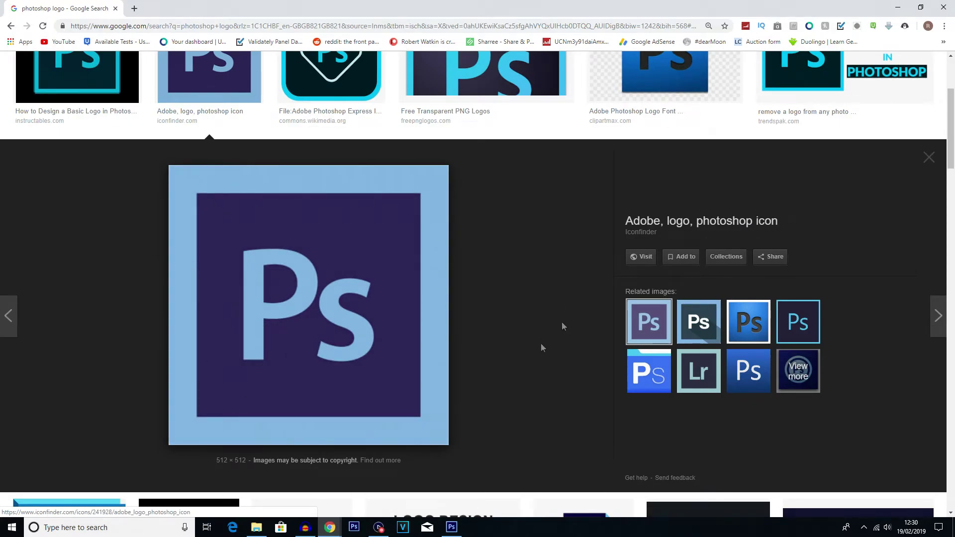
{"action": "right_click", "coordinate": [294, 306]}
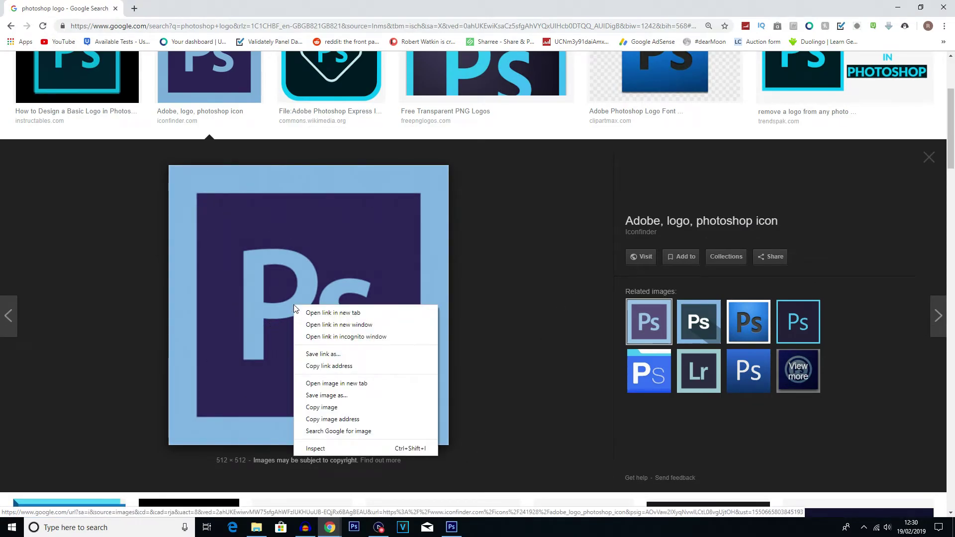
{"action": "left_click", "coordinate": [341, 407]}
{"action": "left_click", "coordinate": [452, 527]}
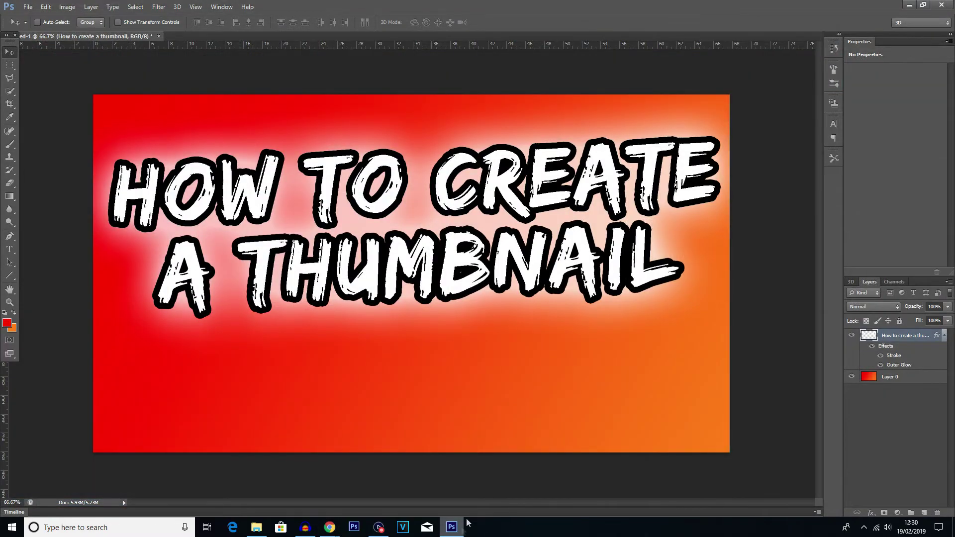
{"action": "key", "text": "ctrl+v"}
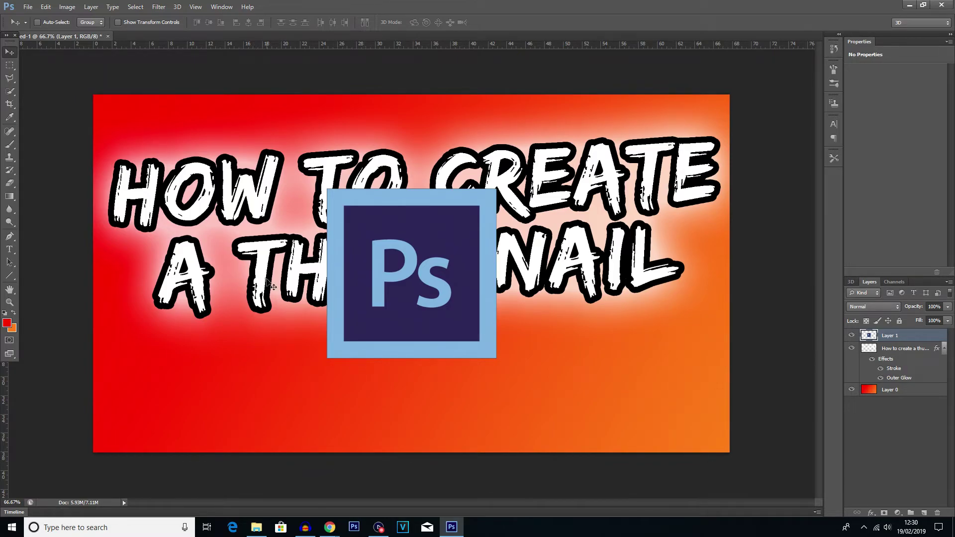
Scale the pasted logo to about 125%, tilt it about -4°, place it in the canvas's lower-right corner and put its layer beneath the title
{"action": "left_click_drag", "start_coordinate": [463, 251], "coordinate": [229, 313]}
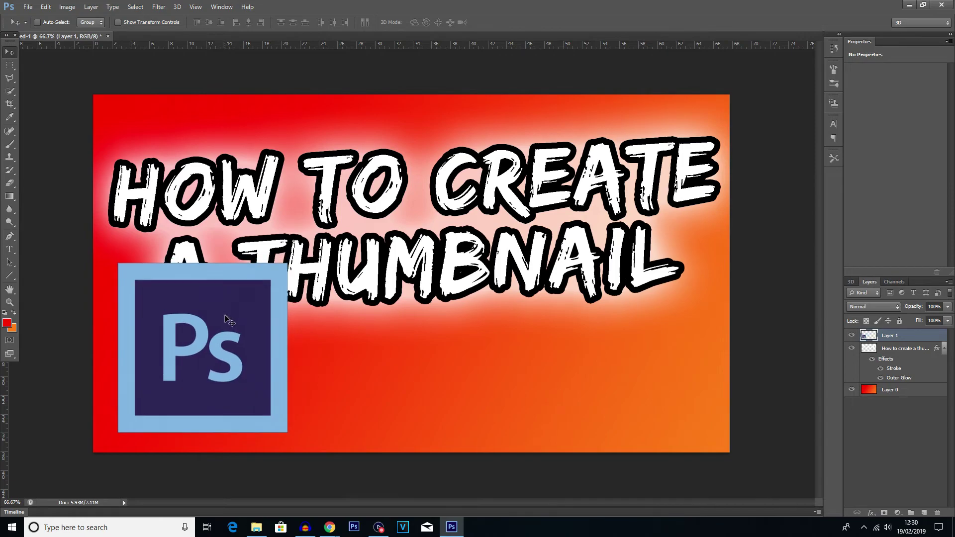
{"action": "key", "text": "ctrl+t"}
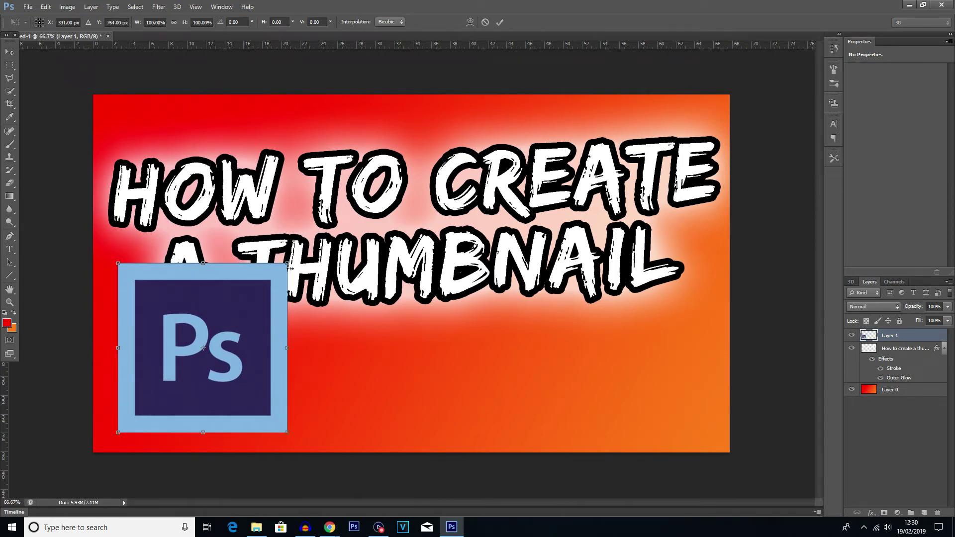
{"action": "left_click_drag", "start_coordinate": [287, 264], "coordinate": [325, 225]}
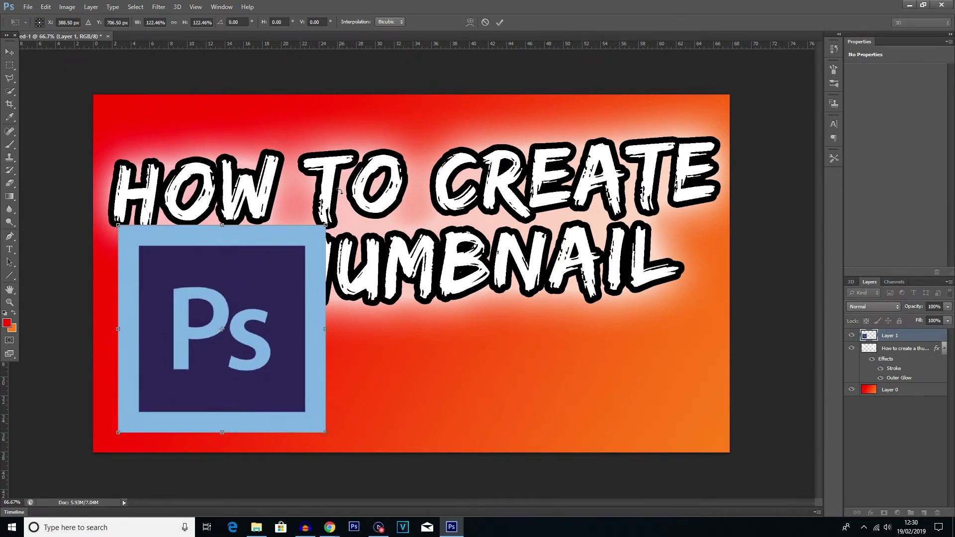
{"action": "left_click_drag", "start_coordinate": [339, 191], "coordinate": [328, 182]}
{"action": "left_click_drag", "start_coordinate": [259, 253], "coordinate": [635, 274]}
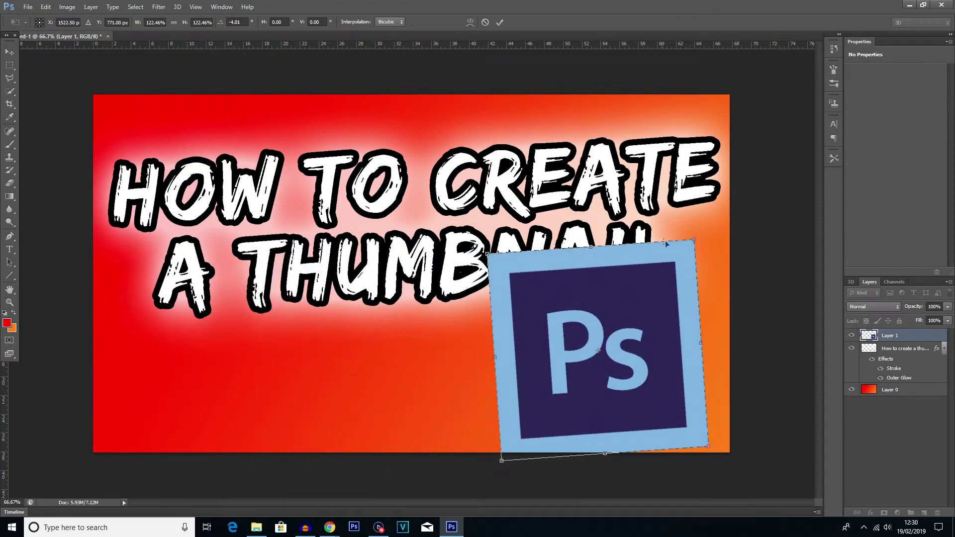
{"action": "left_click_drag", "start_coordinate": [700, 238], "coordinate": [704, 233]}
{"action": "left_click_drag", "start_coordinate": [666, 266], "coordinate": [675, 273]}
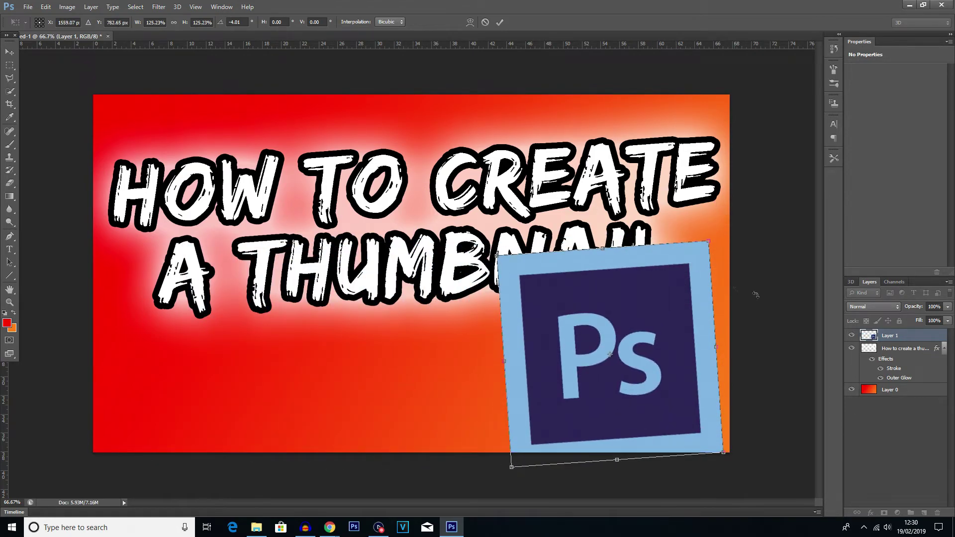
{"action": "key", "text": "Return"}
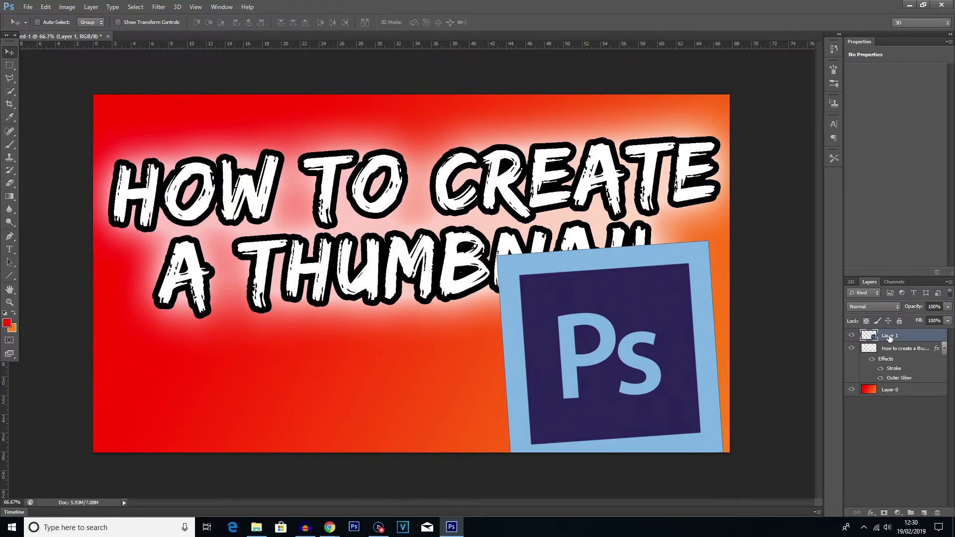
{"action": "left_click_drag", "start_coordinate": [890, 338], "coordinate": [889, 380]}
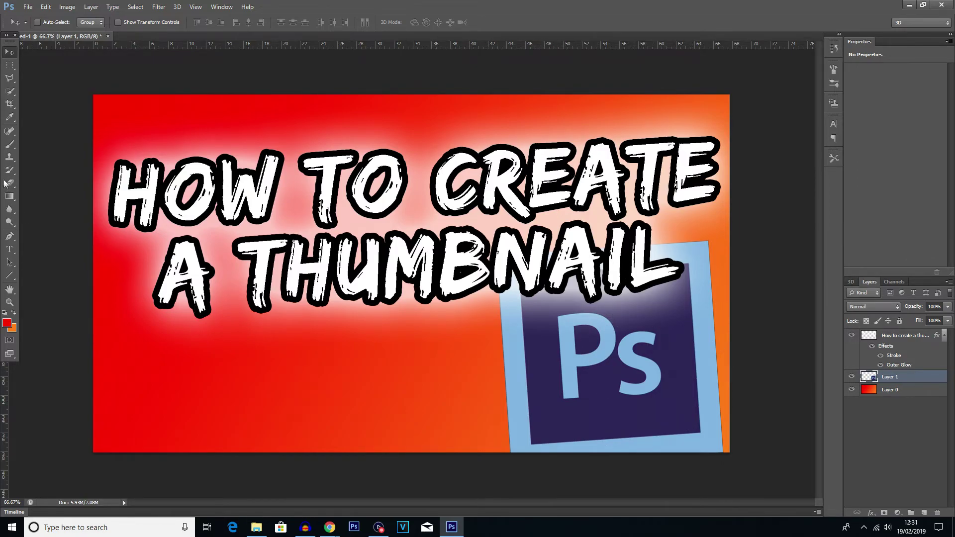
Add white "2019" text in Edo SZ and position it slightly enlarged in the canvas's lower-left corner
{"action": "left_click", "coordinate": [9, 249]}
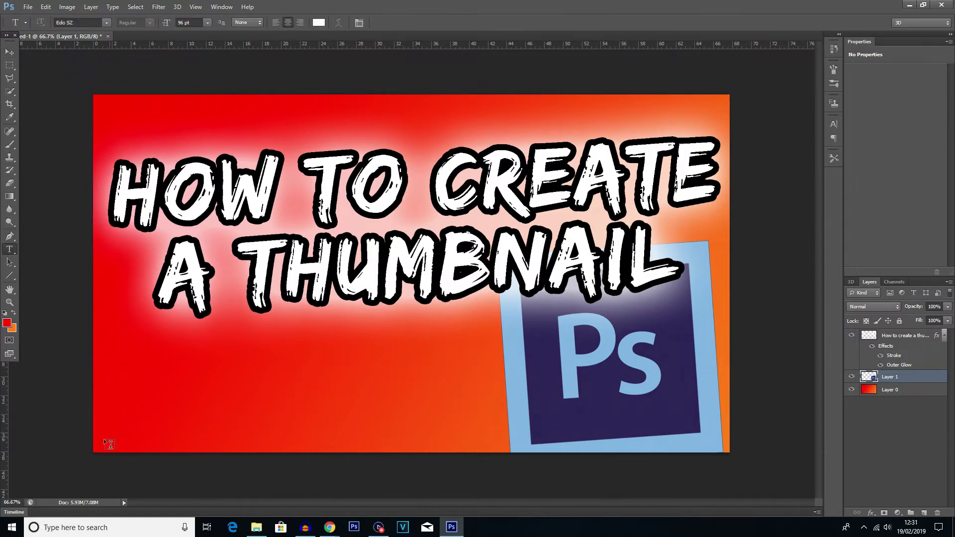
{"action": "left_click", "coordinate": [106, 432]}
{"action": "type", "text": "20"}
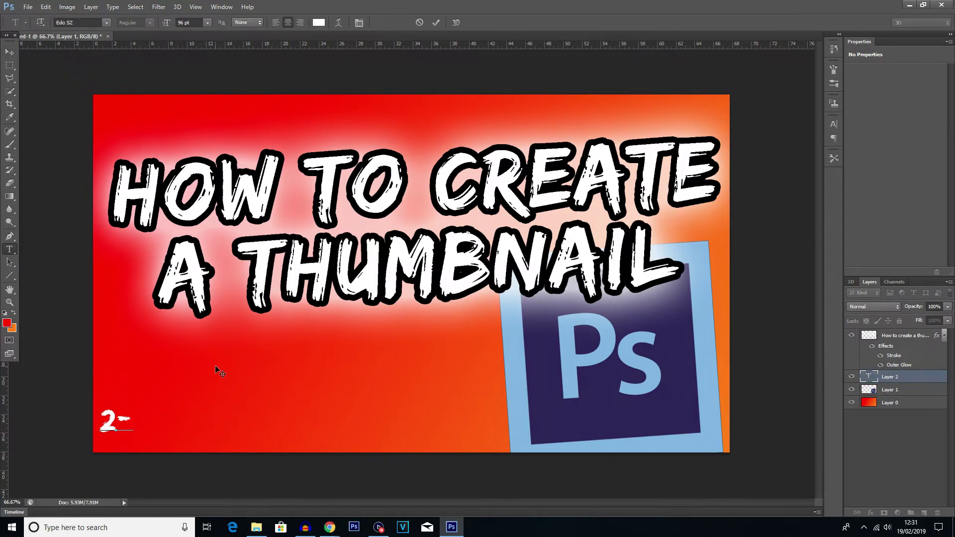
{"action": "key", "text": "BackSpace"}
{"action": "type", "text": "019"}
{"action": "left_click", "coordinate": [10, 52]}
{"action": "left_click_drag", "start_coordinate": [139, 422], "coordinate": [170, 426]}
{"action": "key", "text": "ctrl+t"}
{"action": "key", "text": "Return"}
Add a black 3 px outside stroke to the "2019" text, leaving the outer glow off
{"action": "right_click", "coordinate": [903, 379]}
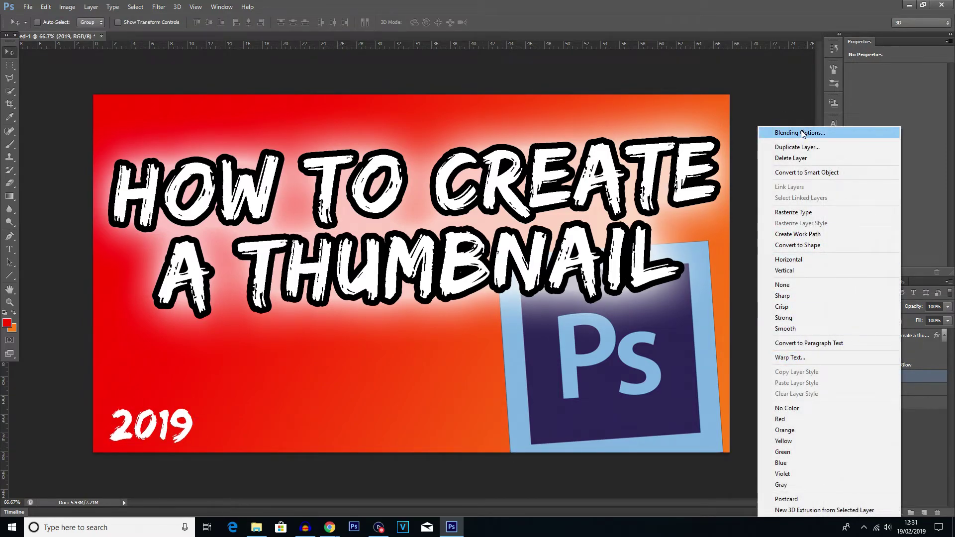
{"action": "left_click", "coordinate": [802, 132]}
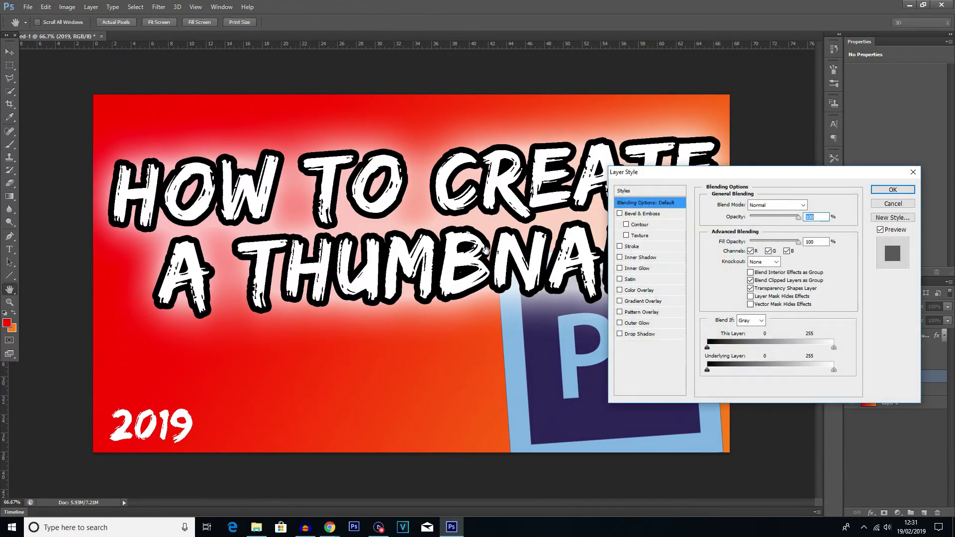
{"action": "left_click", "coordinate": [620, 246]}
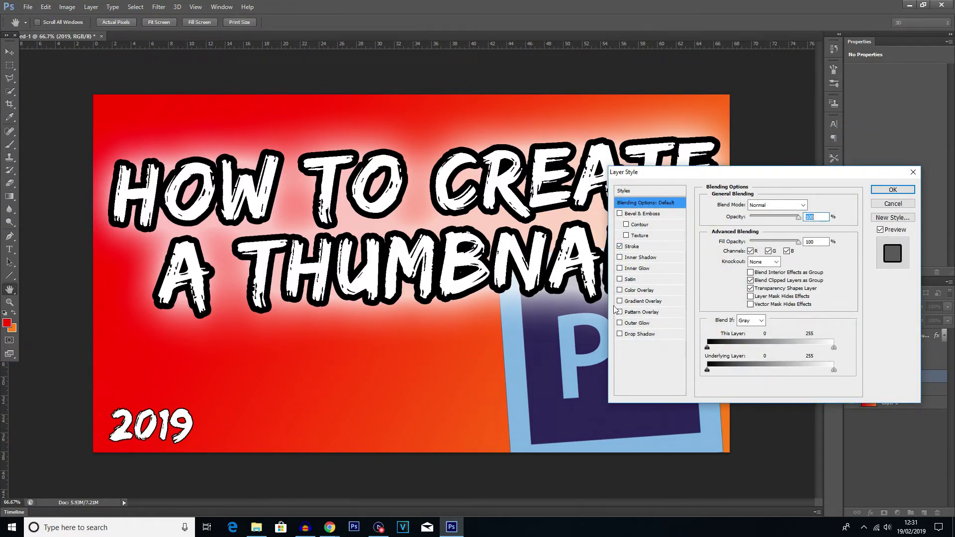
{"action": "left_click", "coordinate": [636, 247]}
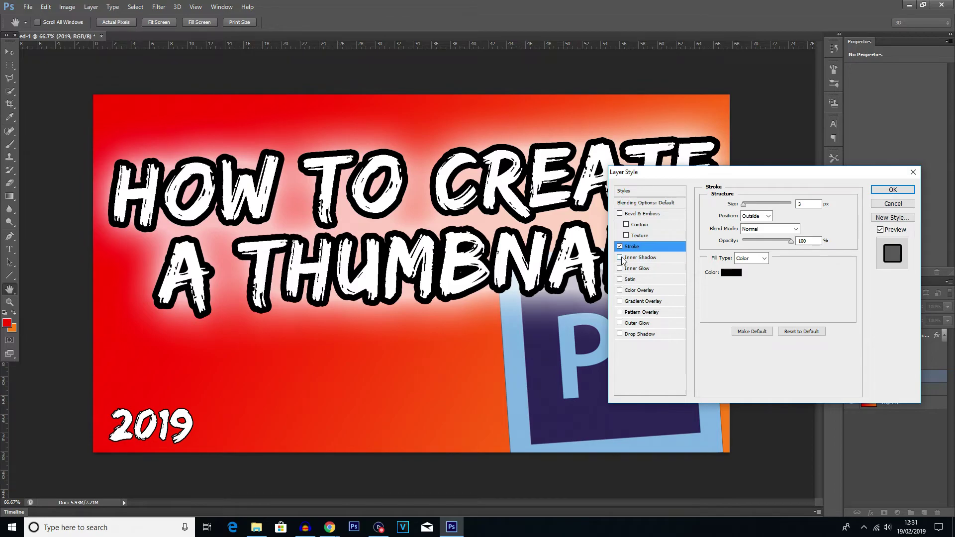
{"action": "left_click", "coordinate": [636, 323]}
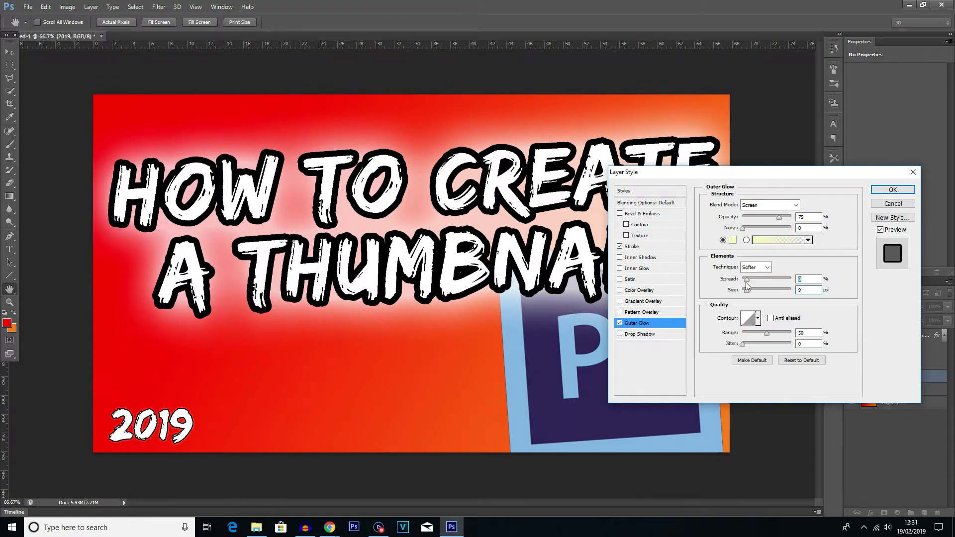
{"action": "left_click", "coordinate": [619, 323]}
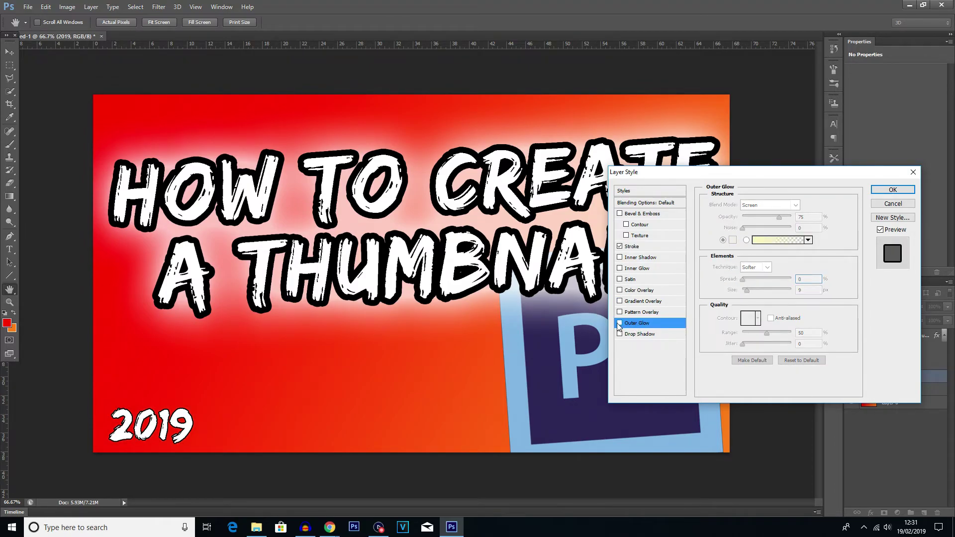
{"action": "left_click", "coordinate": [628, 247]}
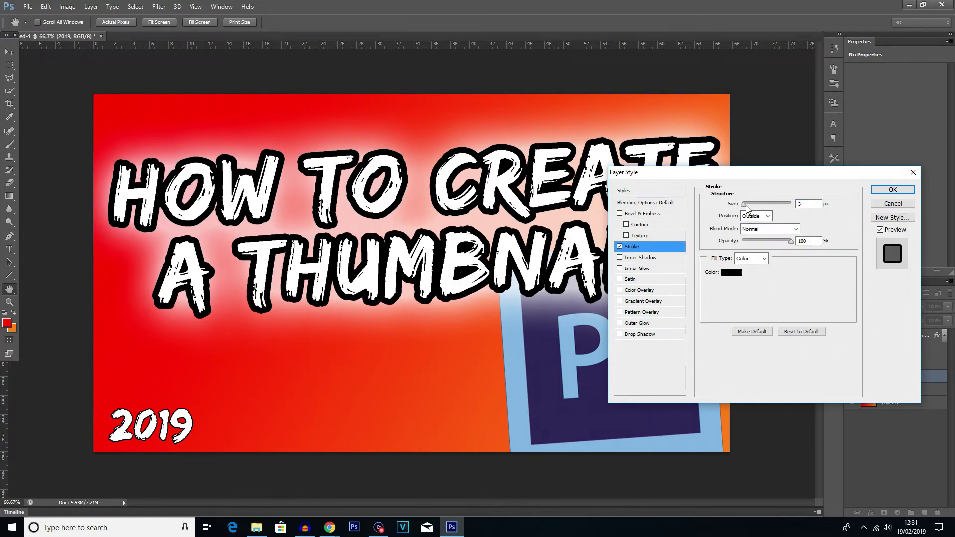
{"action": "left_click", "coordinate": [892, 189]}
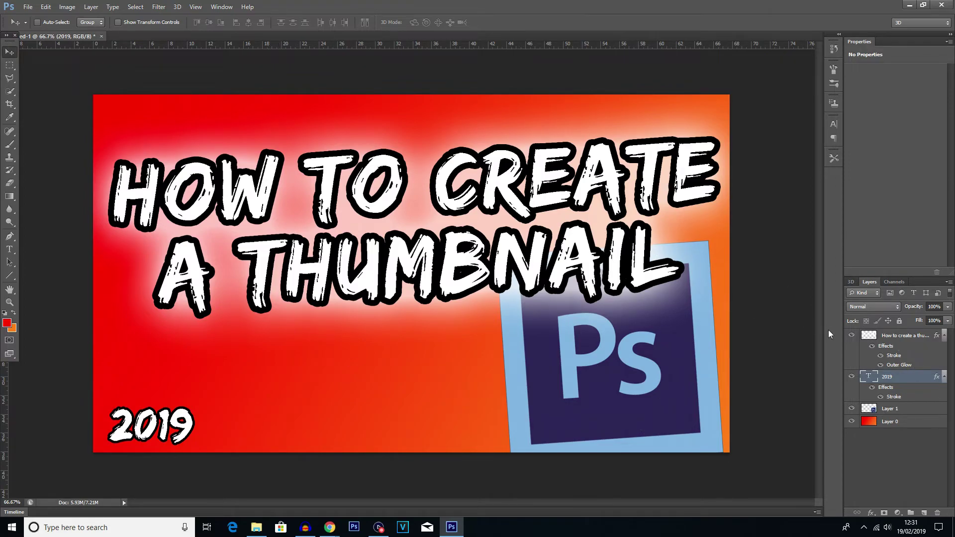
Shift the title layer slightly up and to the right on the canvas
{"action": "left_click", "coordinate": [895, 410]}
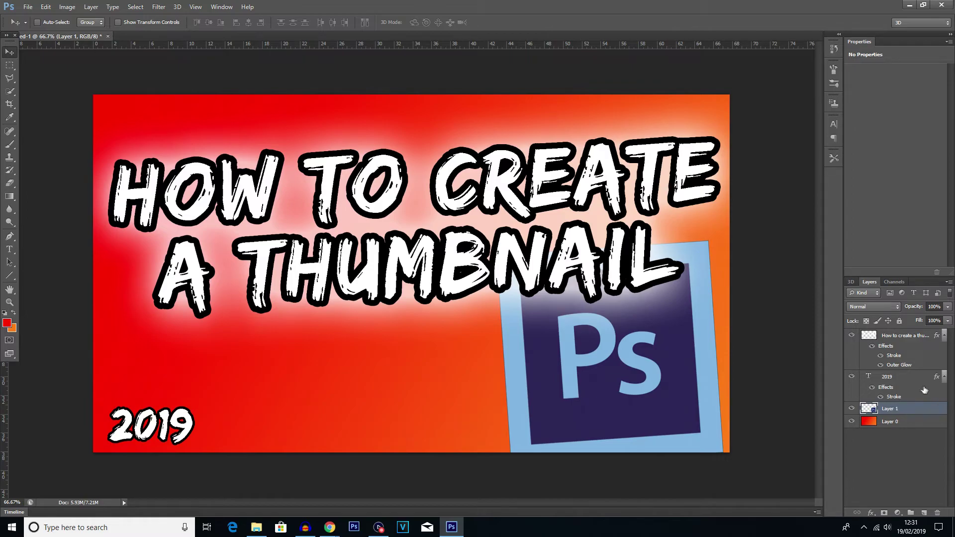
{"action": "left_click", "coordinate": [893, 337]}
{"action": "left_click_drag", "start_coordinate": [455, 172], "coordinate": [462, 165]}
{"action": "left_click_drag", "start_coordinate": [413, 192], "coordinate": [413, 193]}
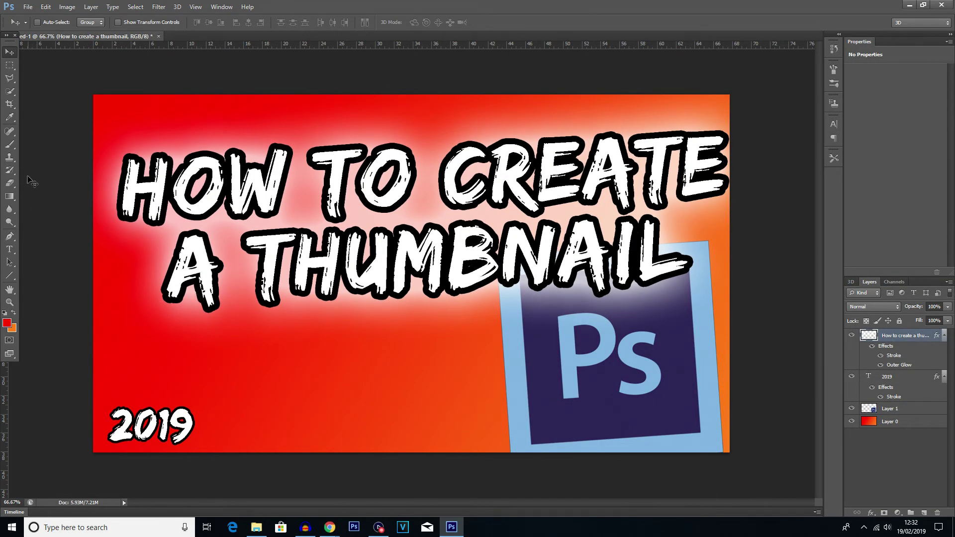
{"action": "left_click", "coordinate": [9, 249]}
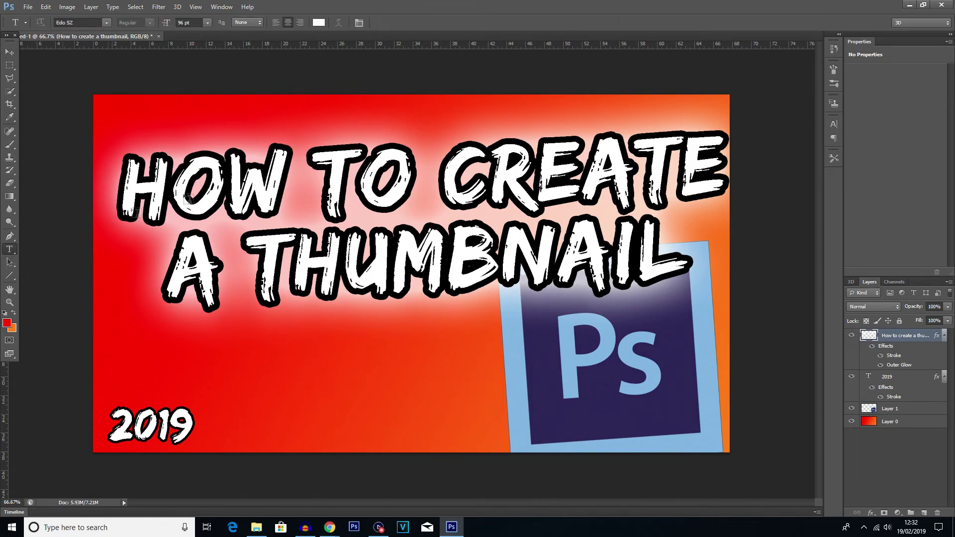
{"action": "left_click", "coordinate": [446, 177]}
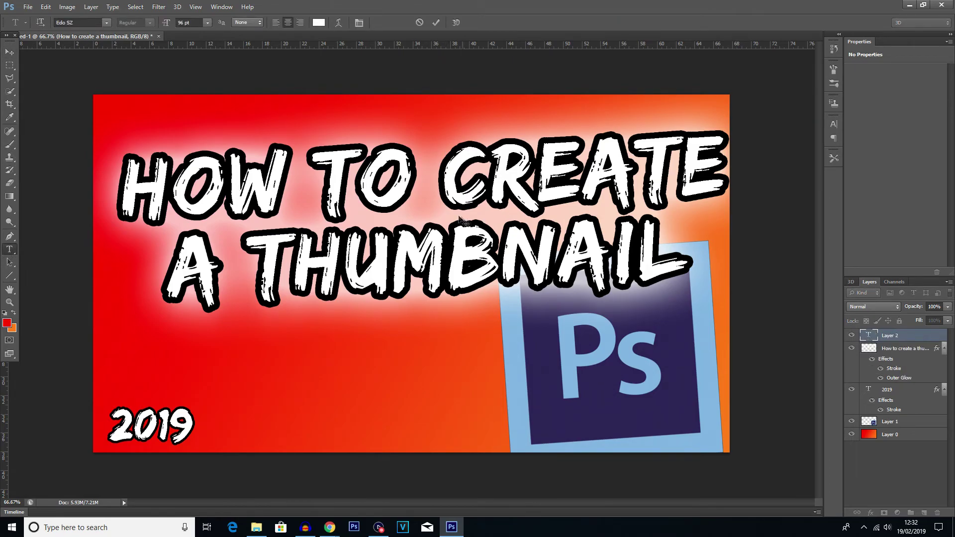
{"action": "key", "text": "Escape"}
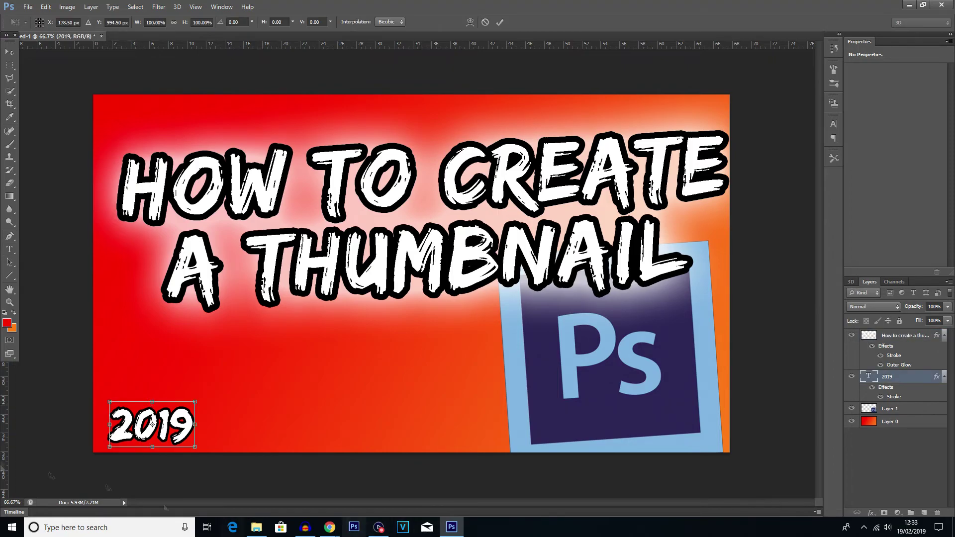
Scale the "2019" text to about 170%, tilt it about 2.3°, and place it centrally under the title, beside the logo
{"action": "left_click_drag", "start_coordinate": [194, 402], "coordinate": [254, 368]}
{"action": "left_click_drag", "start_coordinate": [230, 406], "coordinate": [470, 338]}
{"action": "left_click_drag", "start_coordinate": [497, 267], "coordinate": [499, 270]}
{"action": "left_click_drag", "start_coordinate": [467, 333], "coordinate": [470, 319]}
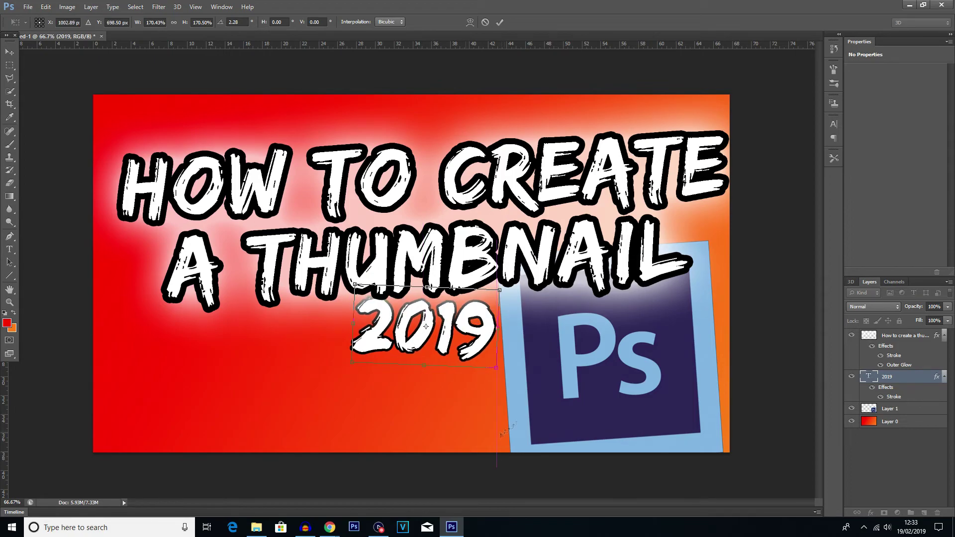
{"action": "key", "text": "Return"}
Move the "2019" layer above the title layer and enlarge its text to about 378 pt
{"action": "left_click_drag", "start_coordinate": [891, 376], "coordinate": [891, 333]}
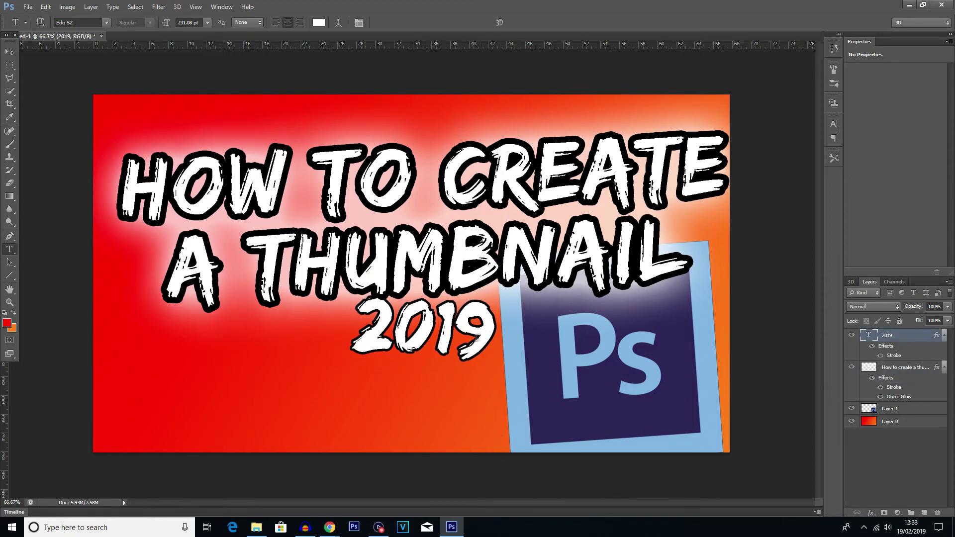
{"action": "key", "text": "ctrl+t"}
{"action": "left_click_drag", "start_coordinate": [499, 298], "coordinate": [533, 321]}
{"action": "key", "text": "Return"}
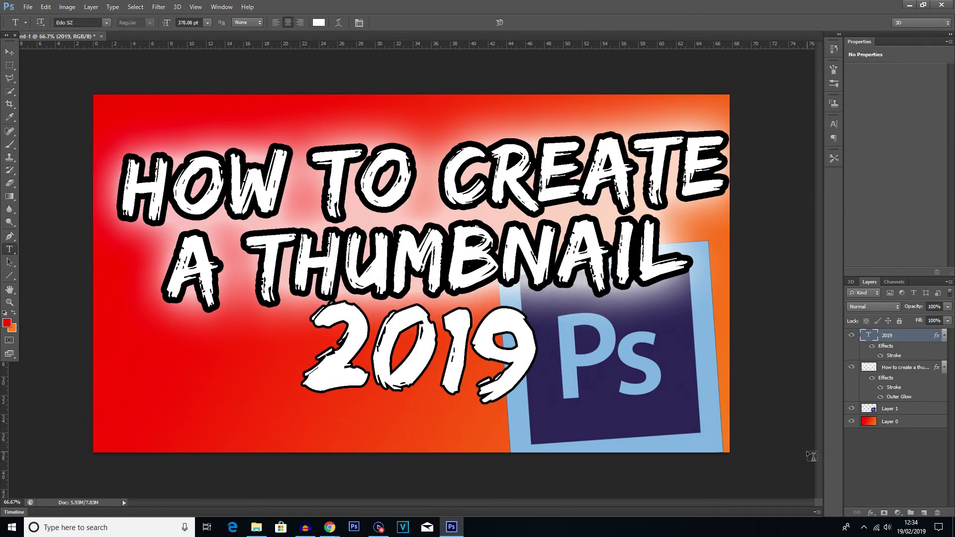
Make the title's black stroke thinner in its layer style, apply it, and switch to the Move tool
{"action": "left_click", "coordinate": [890, 370]}
{"action": "right_click", "coordinate": [891, 371]}
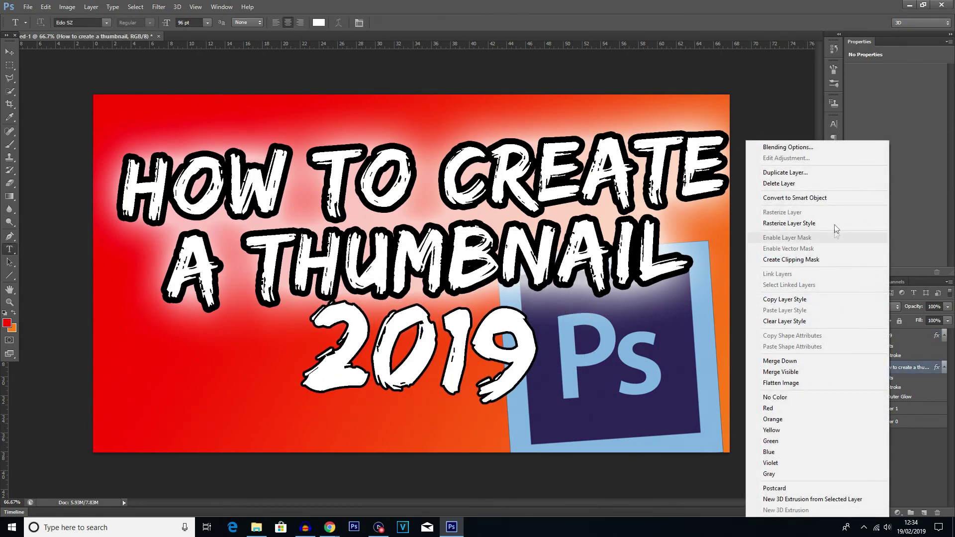
{"action": "left_click", "coordinate": [792, 142]}
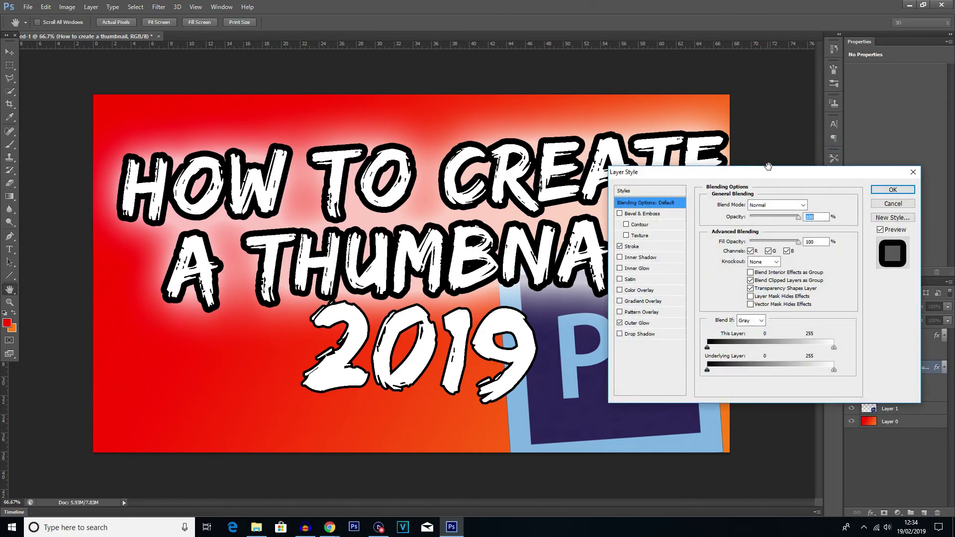
{"action": "left_click", "coordinate": [630, 246]}
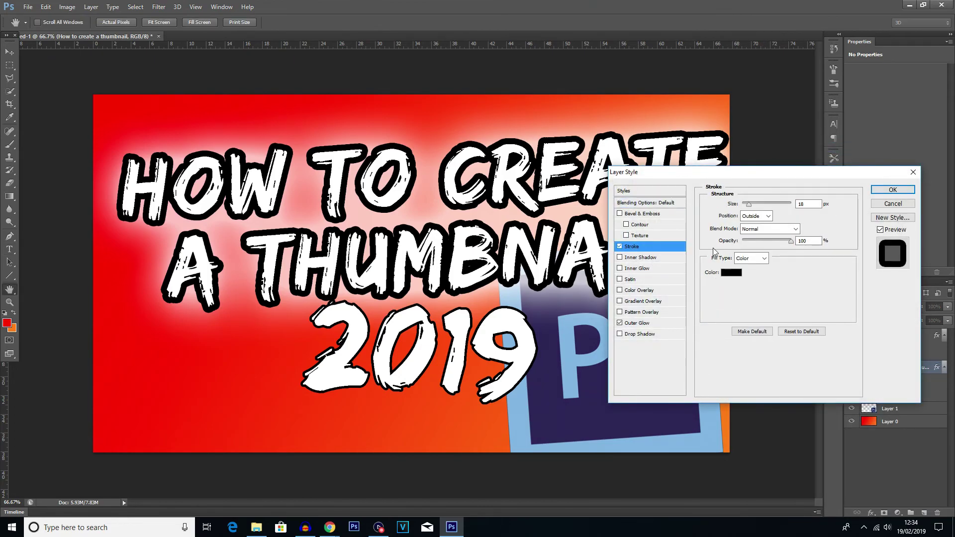
{"action": "left_click_drag", "start_coordinate": [748, 206], "coordinate": [747, 205]}
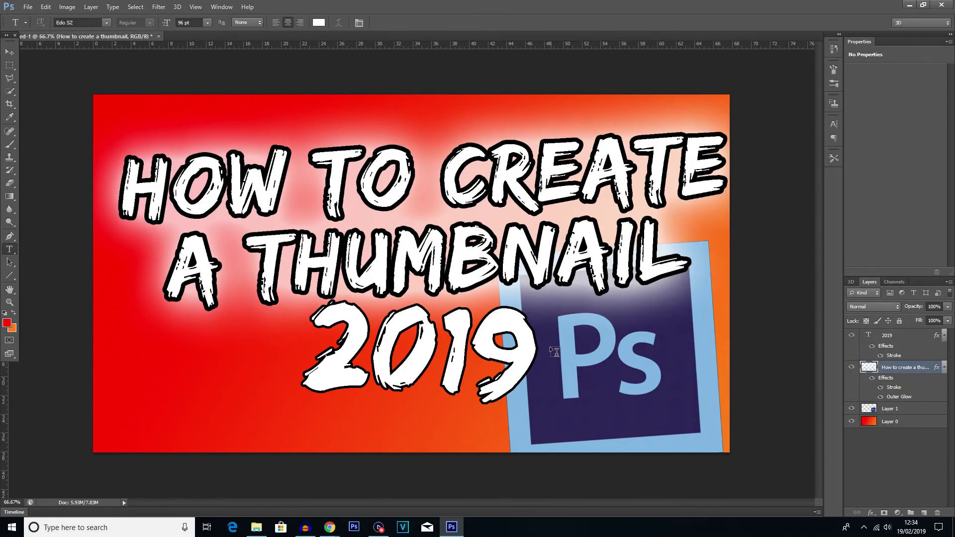
{"action": "left_click", "coordinate": [10, 51]}
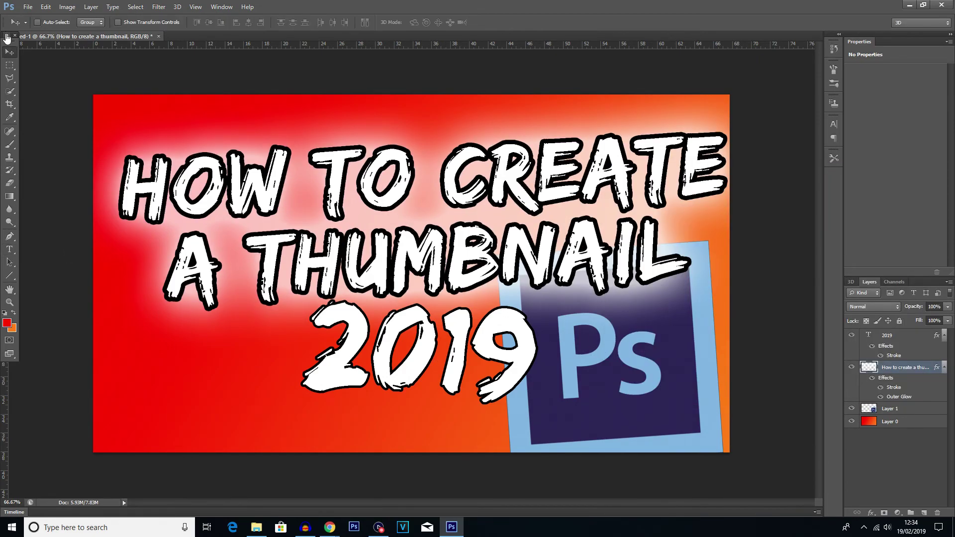